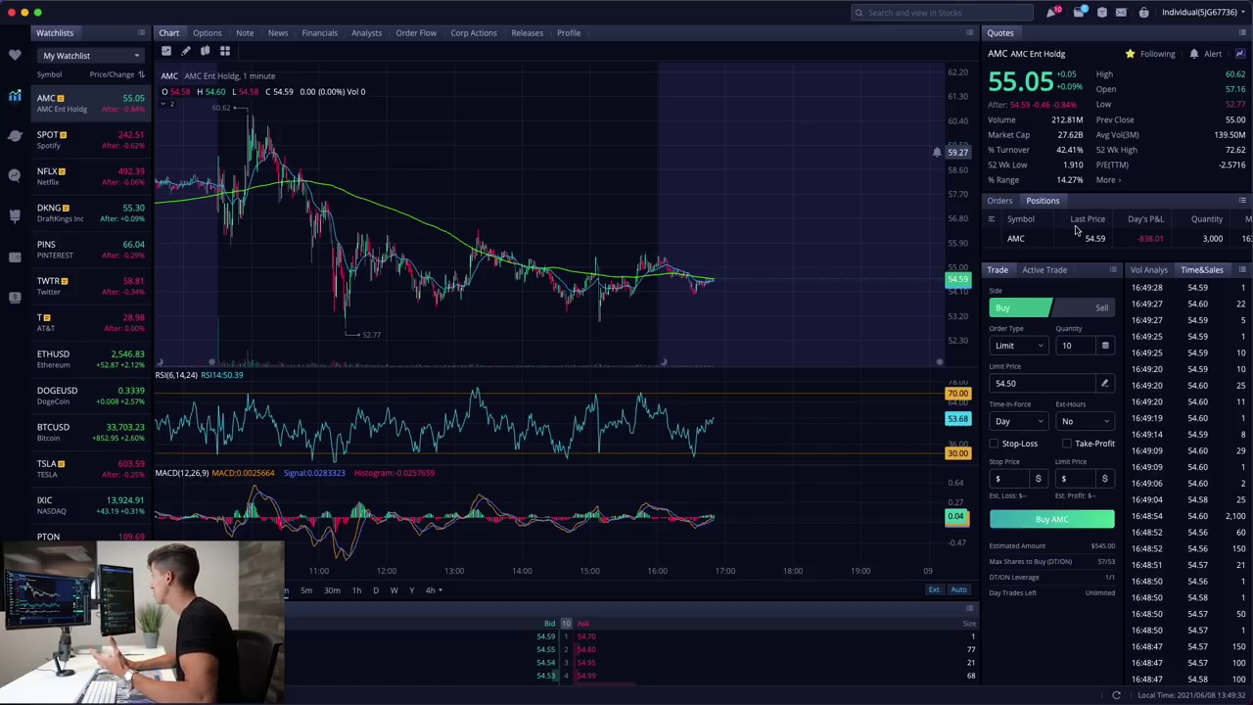
# - Load DraftKings (DKNG) from the watchlist
pyautogui.click(110, 218)
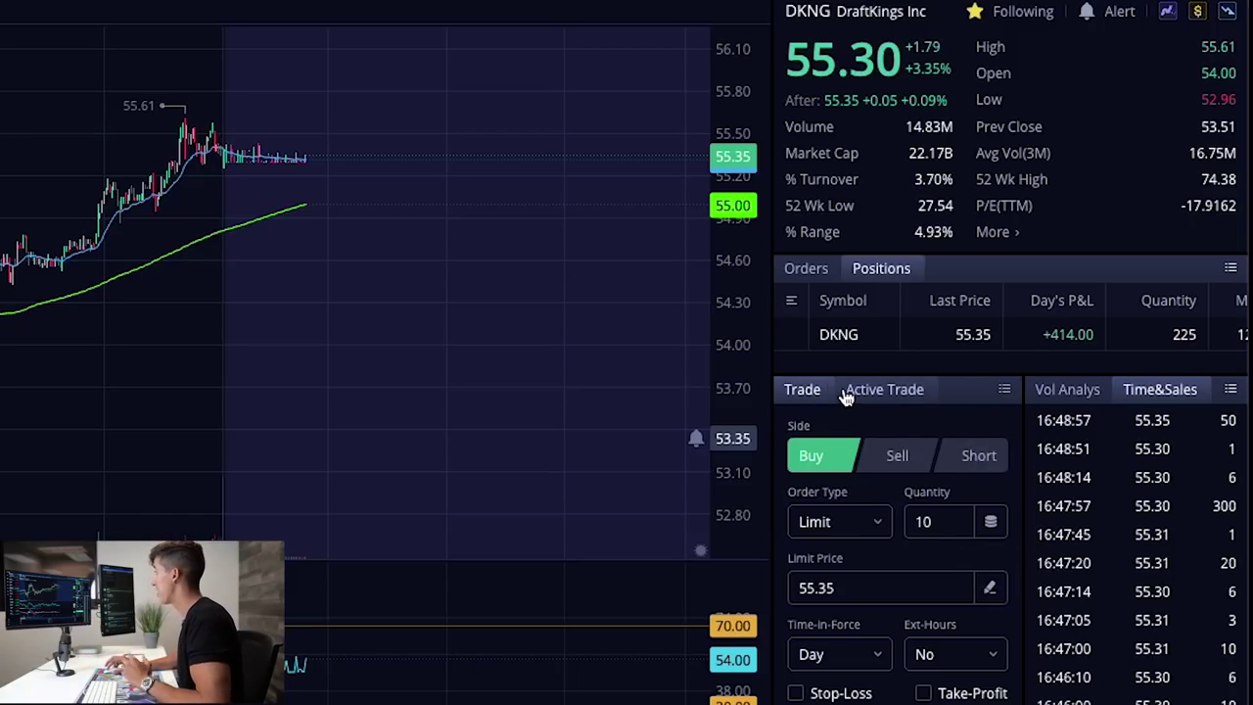
# - Swap the order of the Trade and Active Trade widgets, view Active Trade, and restore the original order
pyautogui.moveTo(822, 393)
pyautogui.mouseDown()
pyautogui.moveTo(1127, 408)
pyautogui.moveTo(1113, 398)
pyautogui.moveTo(889, 392)
pyautogui.moveTo(885, 410)
pyautogui.moveTo(1027, 403)
pyautogui.moveTo(792, 398)
pyautogui.moveTo(811, 392)
pyautogui.mouseUp()
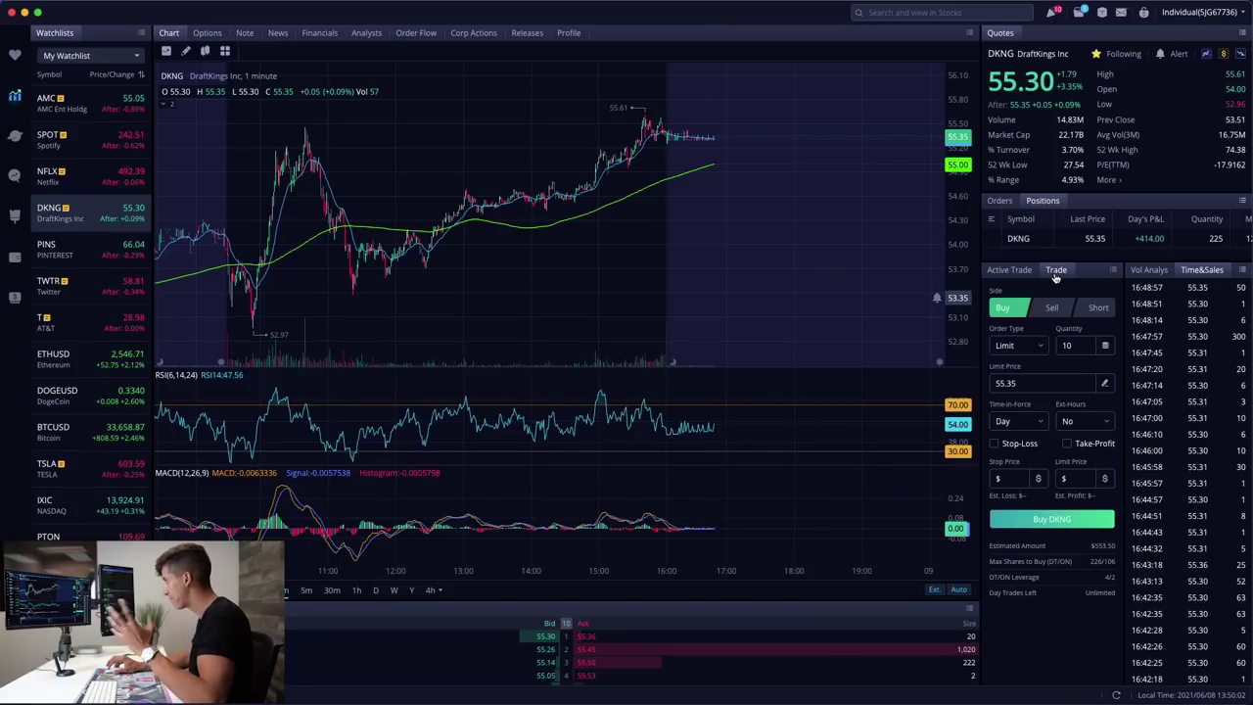
pyautogui.click(1009, 270)
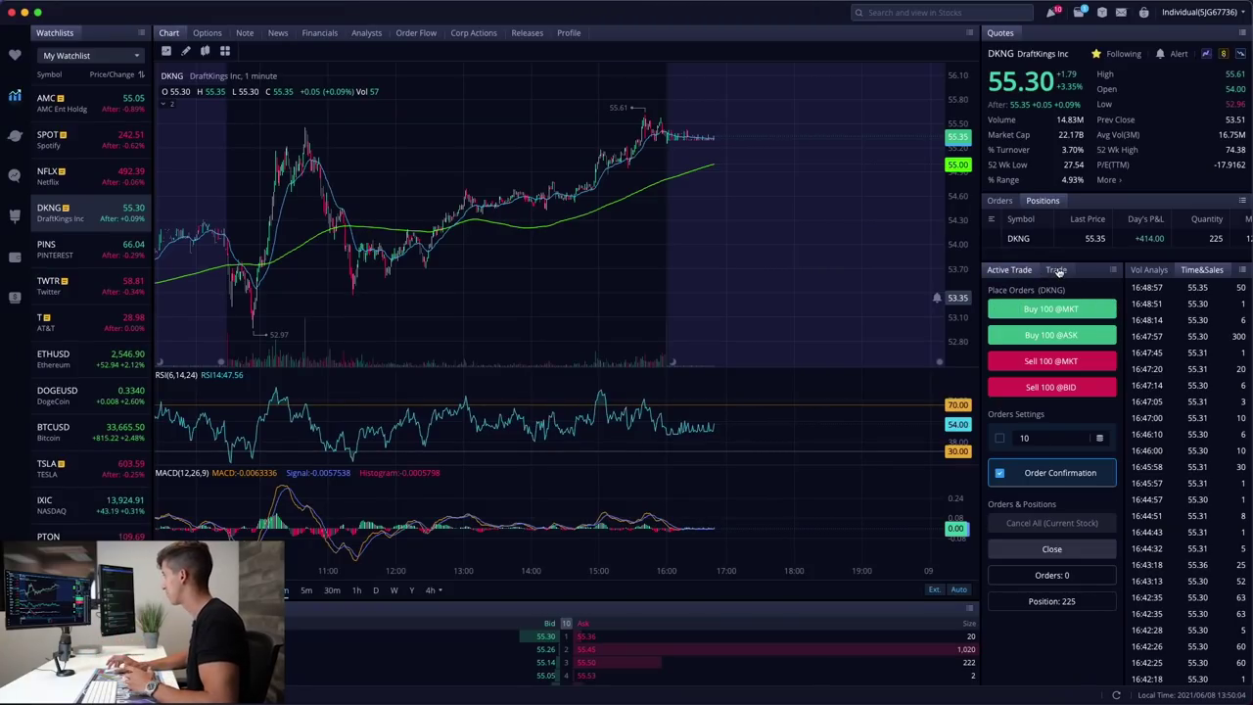
pyautogui.moveTo(1058, 272); pyautogui.dragTo(1004, 273)
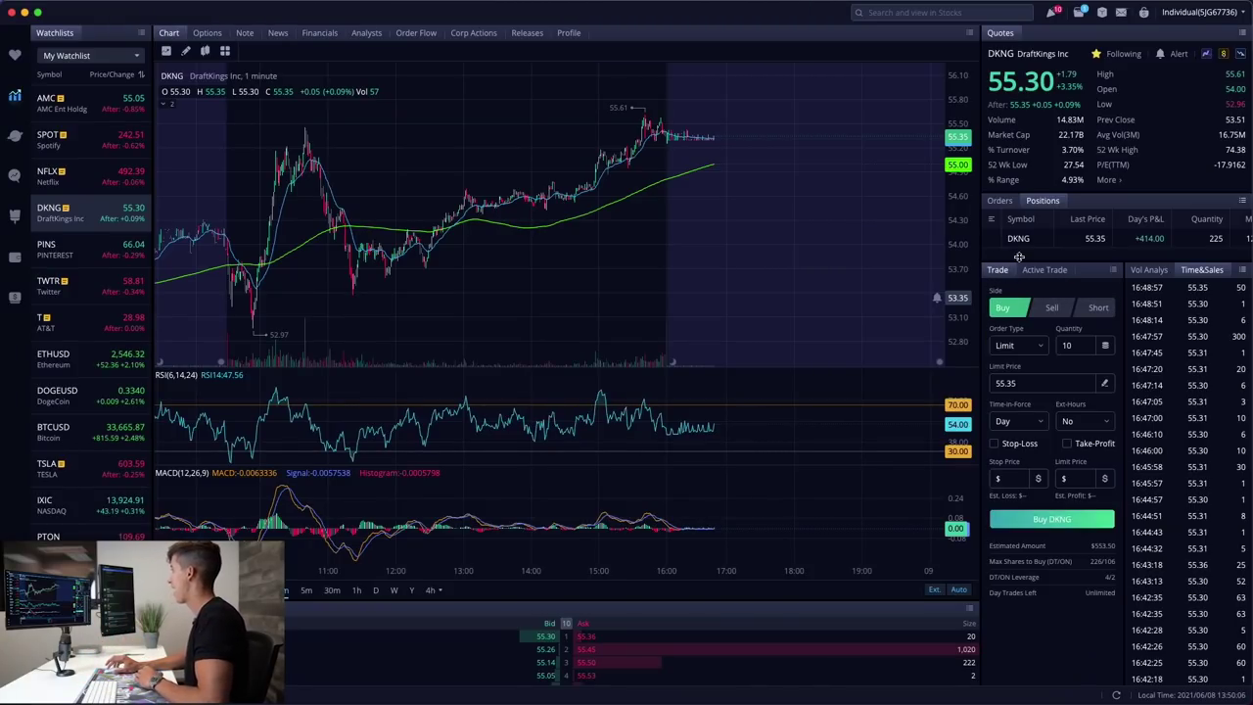
# - Show the working orders, move the Order Book(L2) widget into the Trade group and turn on its Level 2 Chart
pyautogui.click(1000, 201)
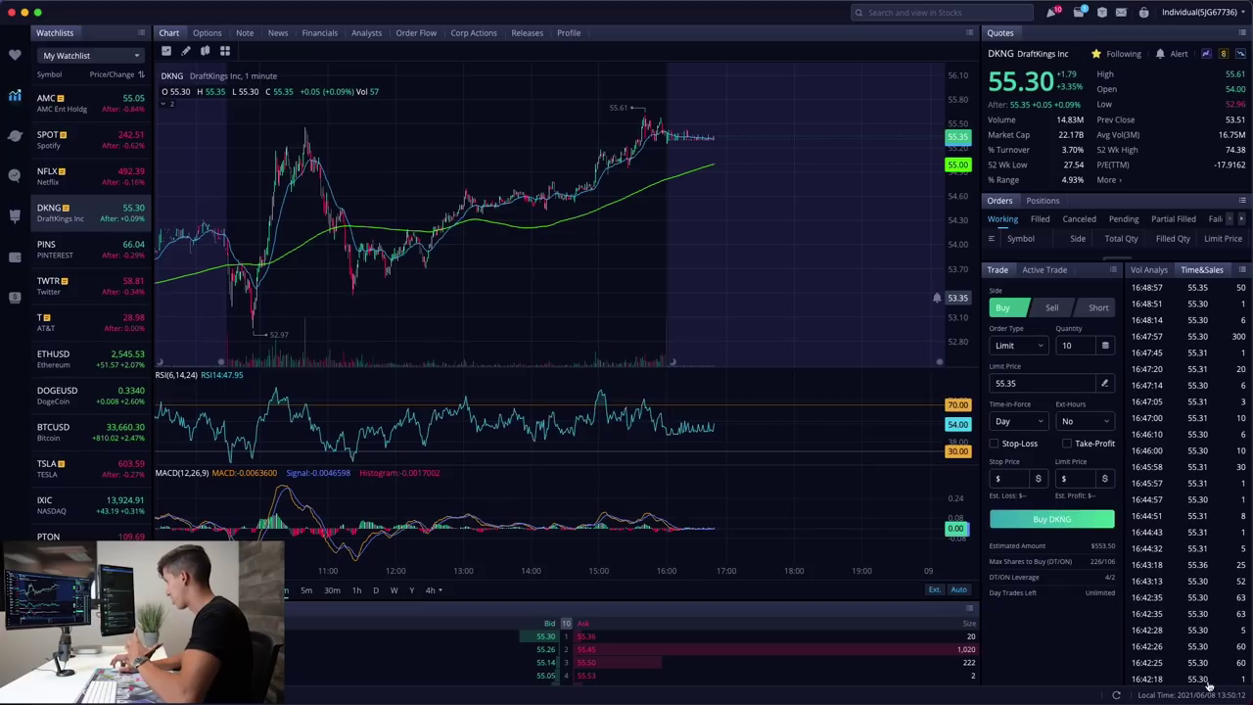
pyautogui.moveTo(745, 609); pyautogui.dragTo(1070, 285)
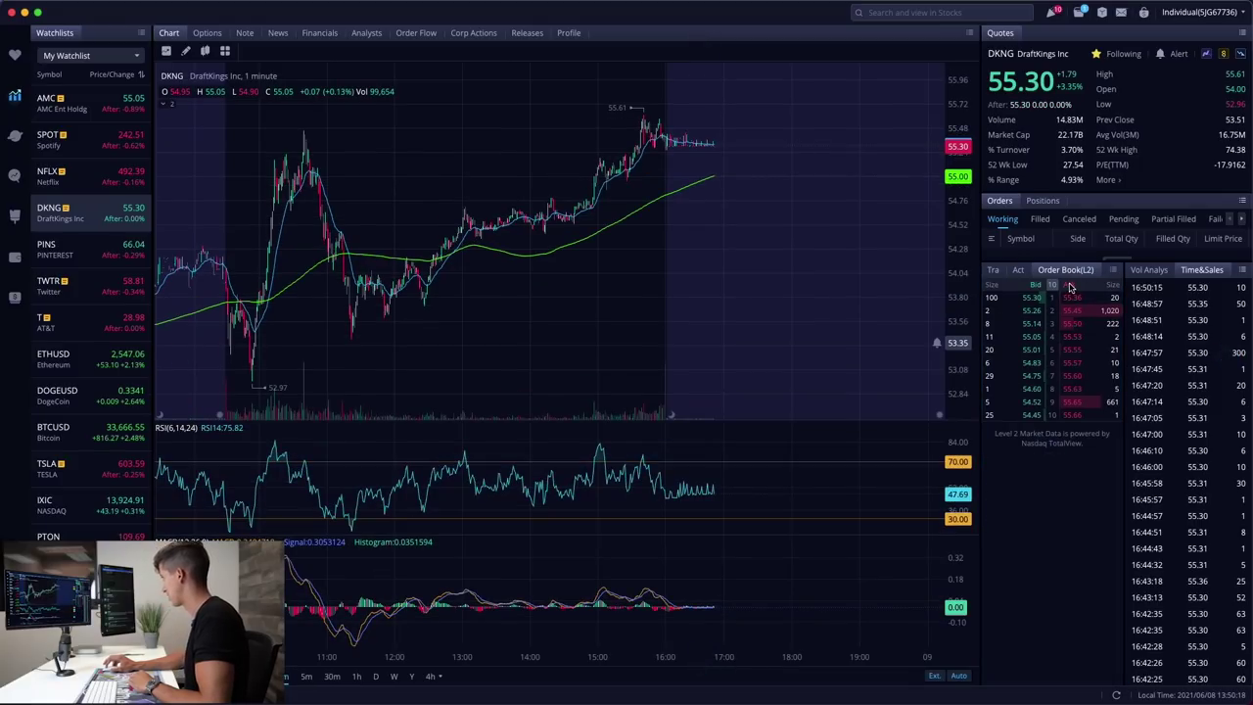
pyautogui.click(1111, 272)
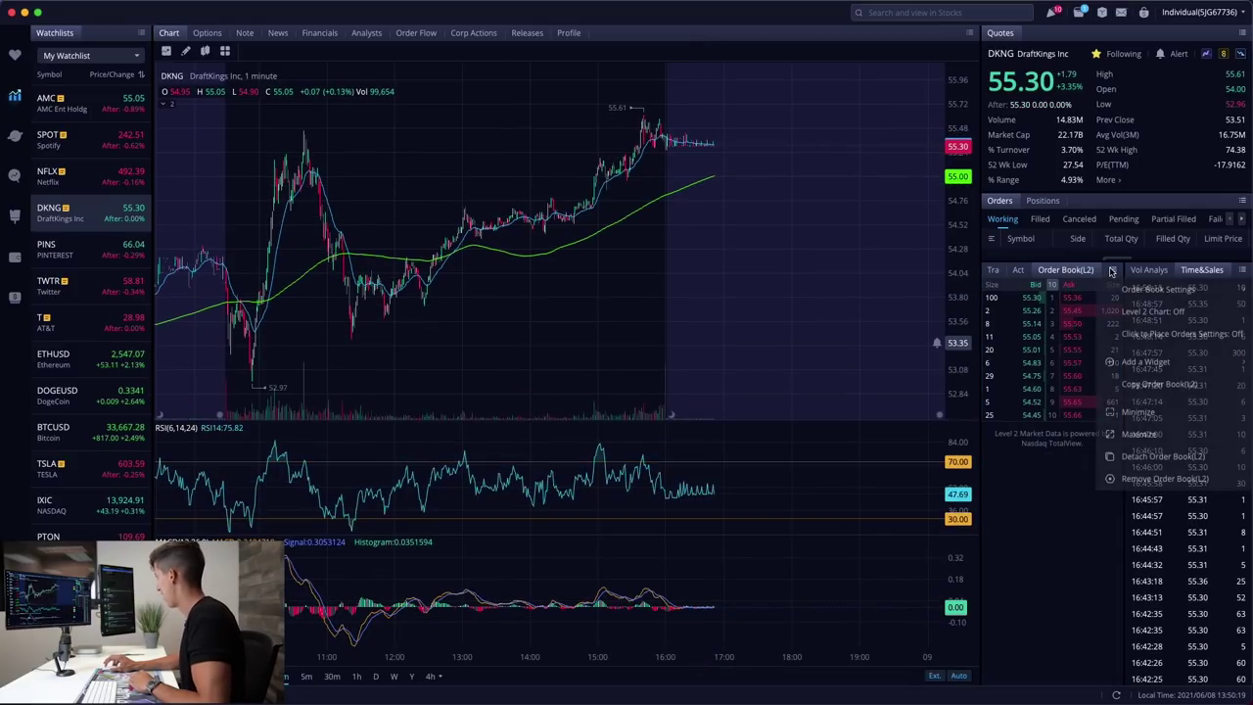
pyautogui.click(1156, 313)
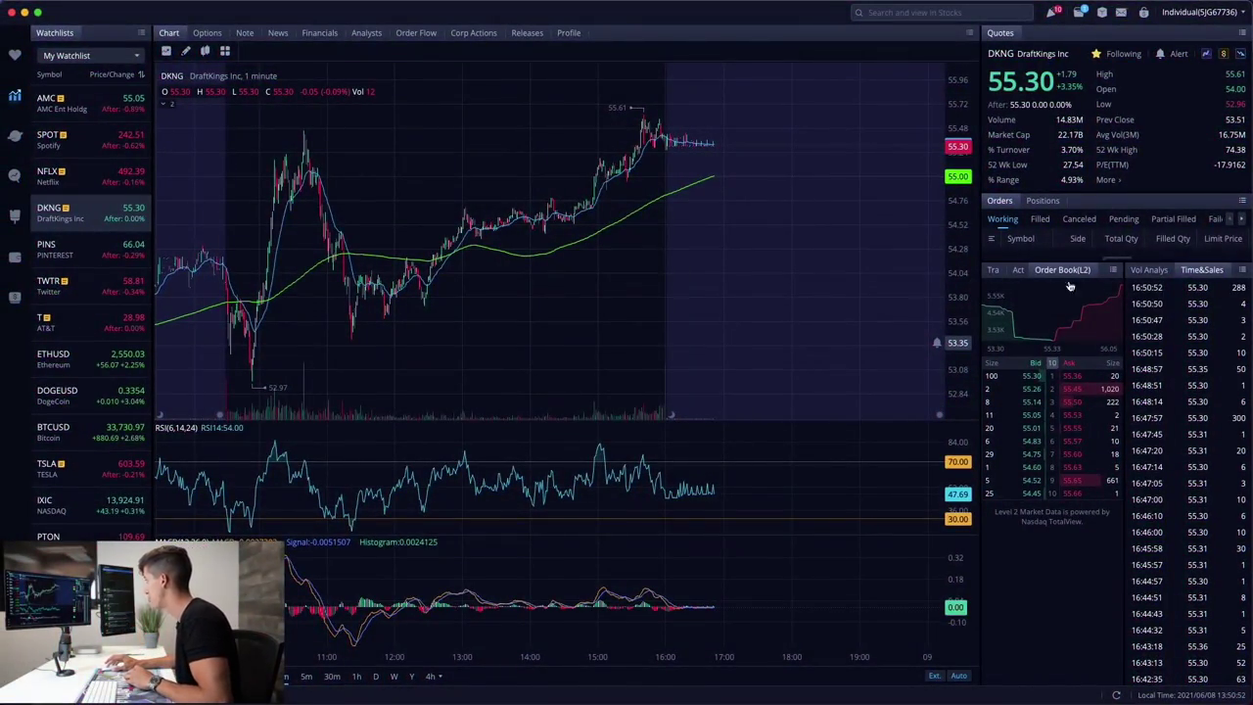
# - Move the Order Book(L2) widget back below the price chart, turn off its Level 2 Chart and shrink its height
pyautogui.moveTo(1067, 271); pyautogui.dragTo(818, 683)
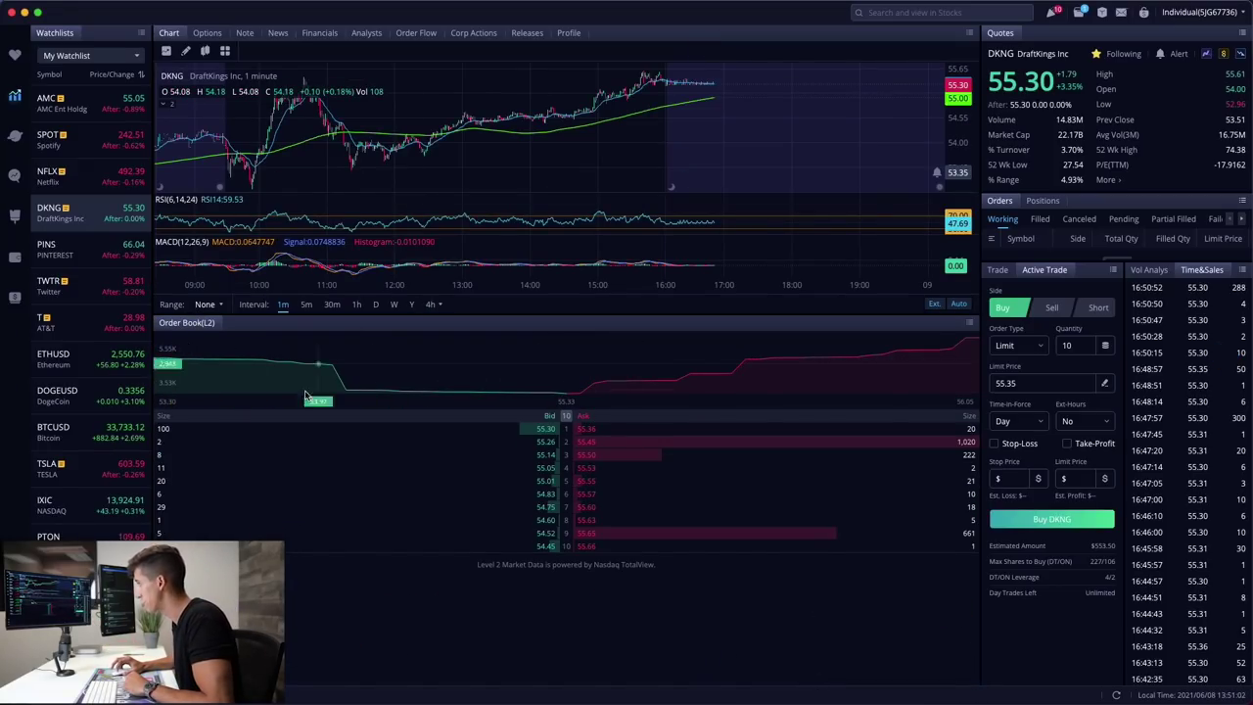
pyautogui.click(972, 324)
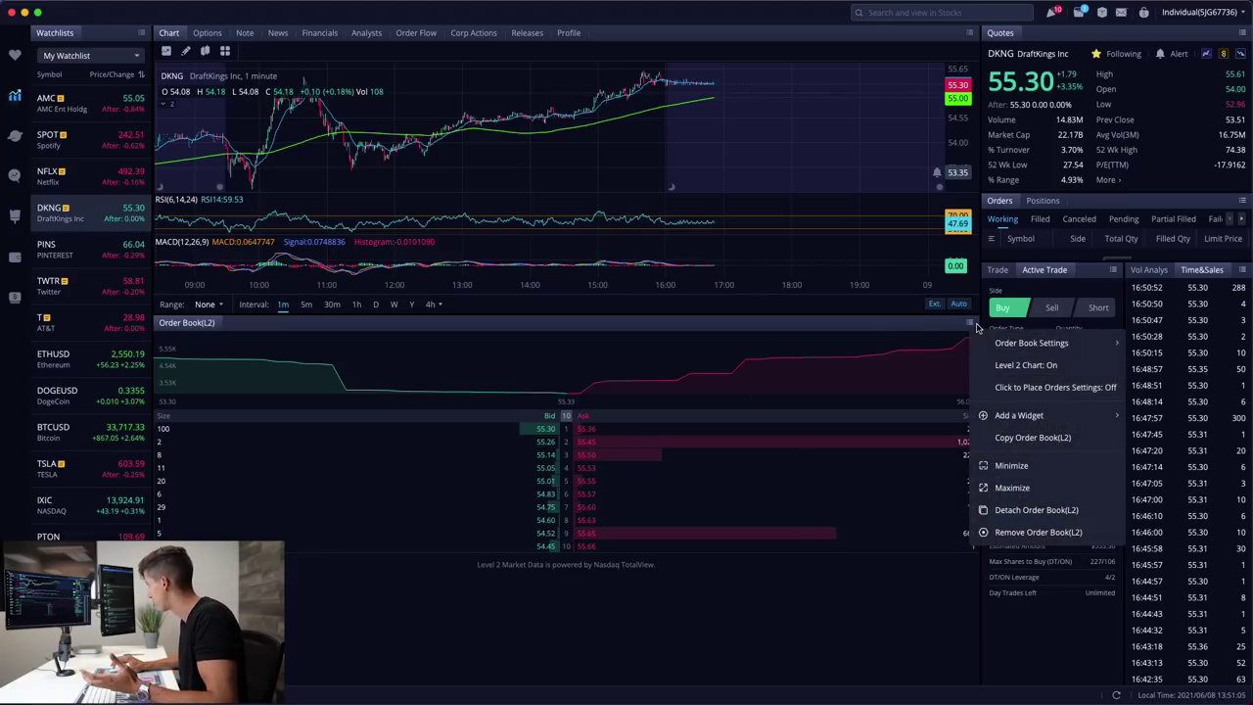
pyautogui.click(1035, 372)
pyautogui.moveTo(762, 315); pyautogui.dragTo(756, 610)
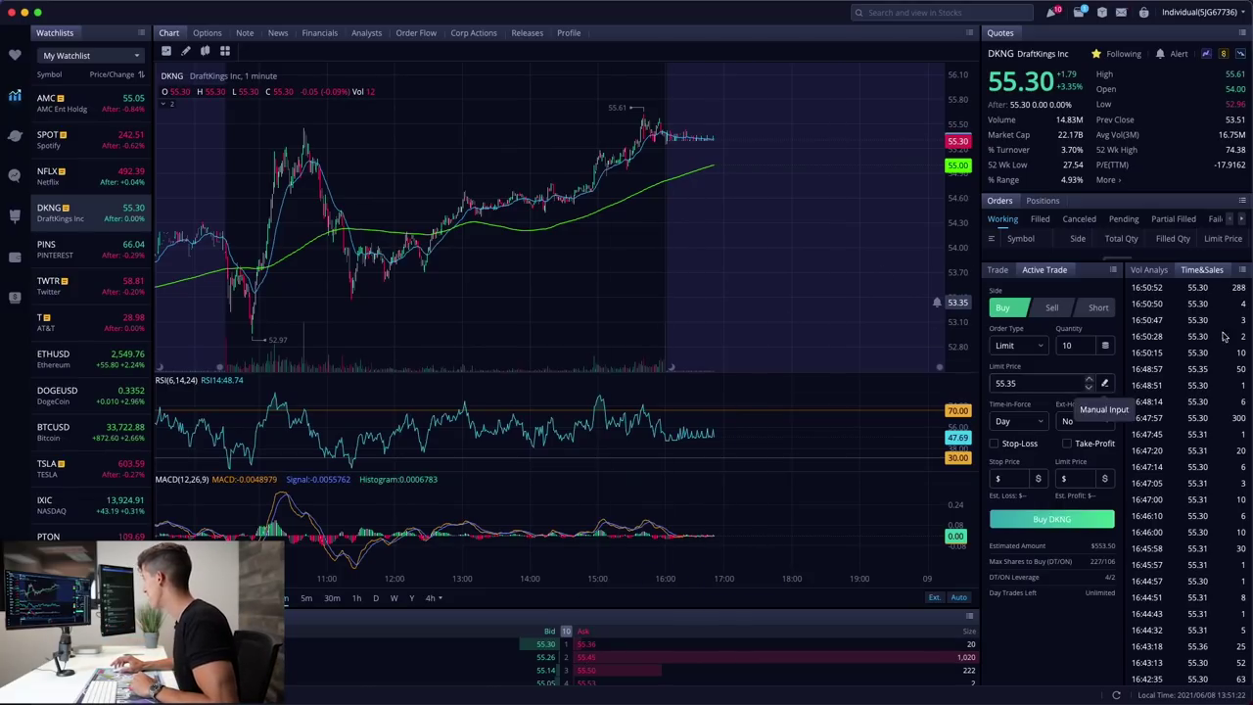
# - Compare the Active Trade widget with the classic Trade form for DKNG
pyautogui.click(1032, 274)
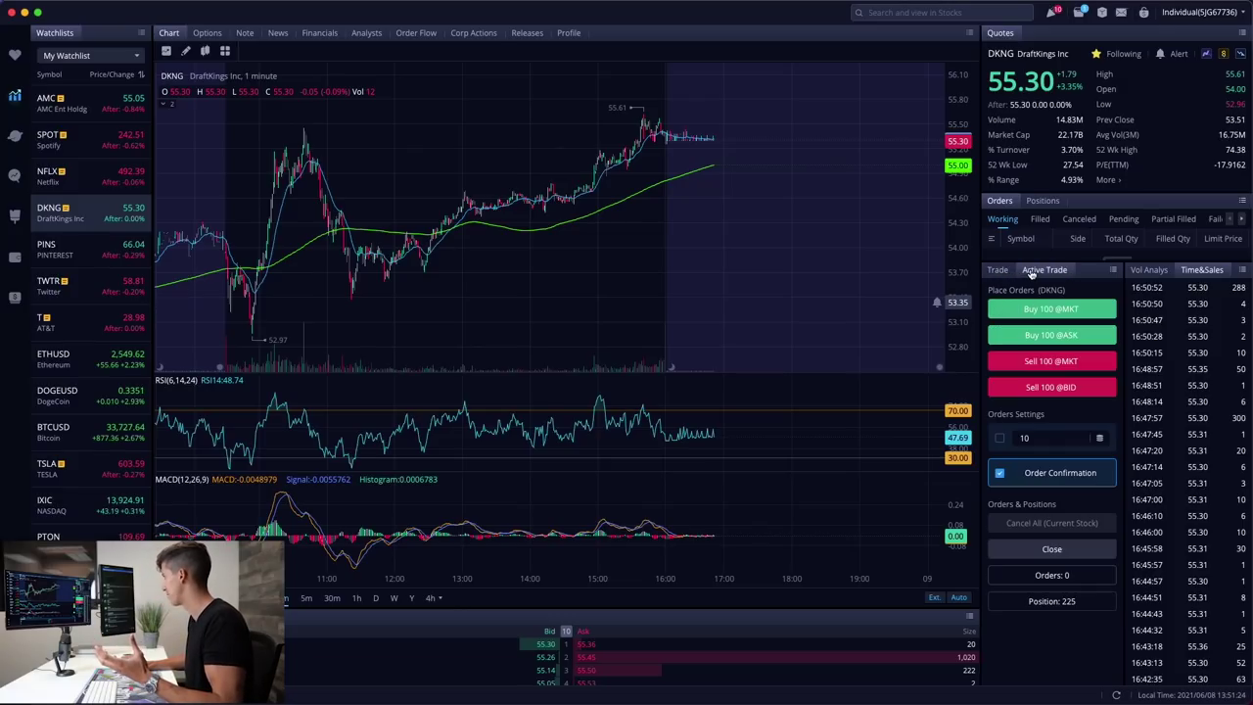
pyautogui.click(1001, 271)
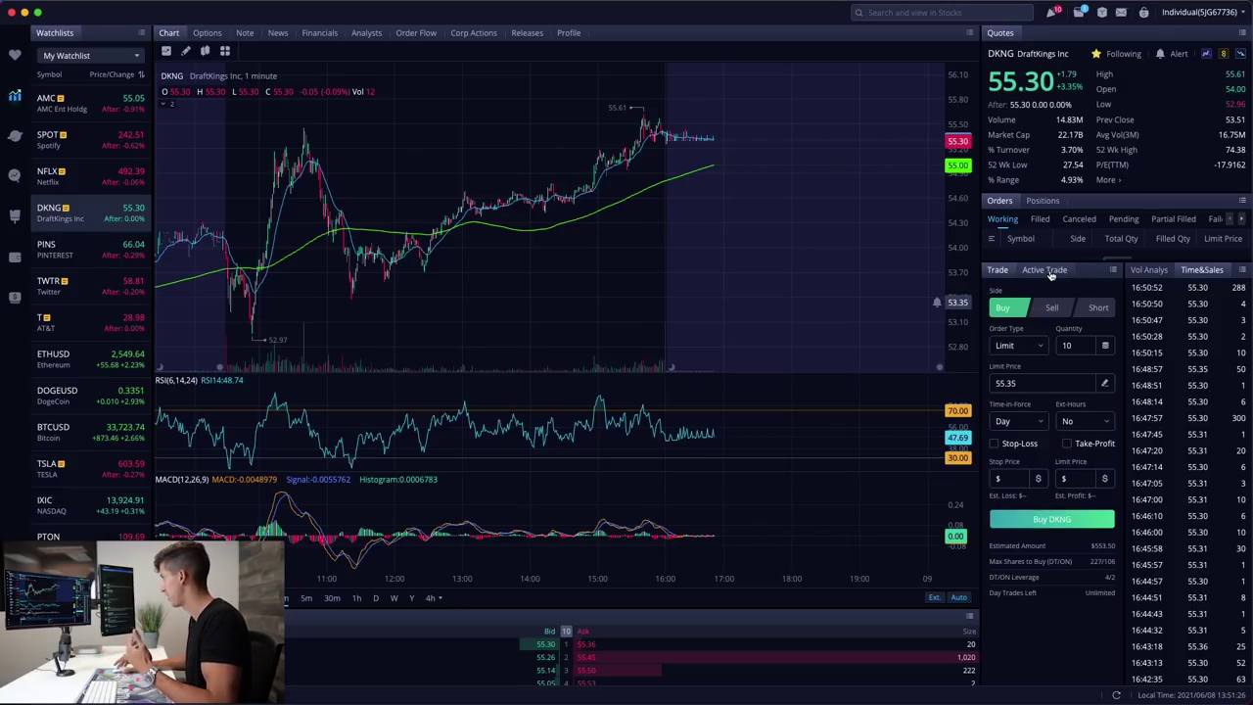
pyautogui.click(1048, 273)
pyautogui.click(1003, 274)
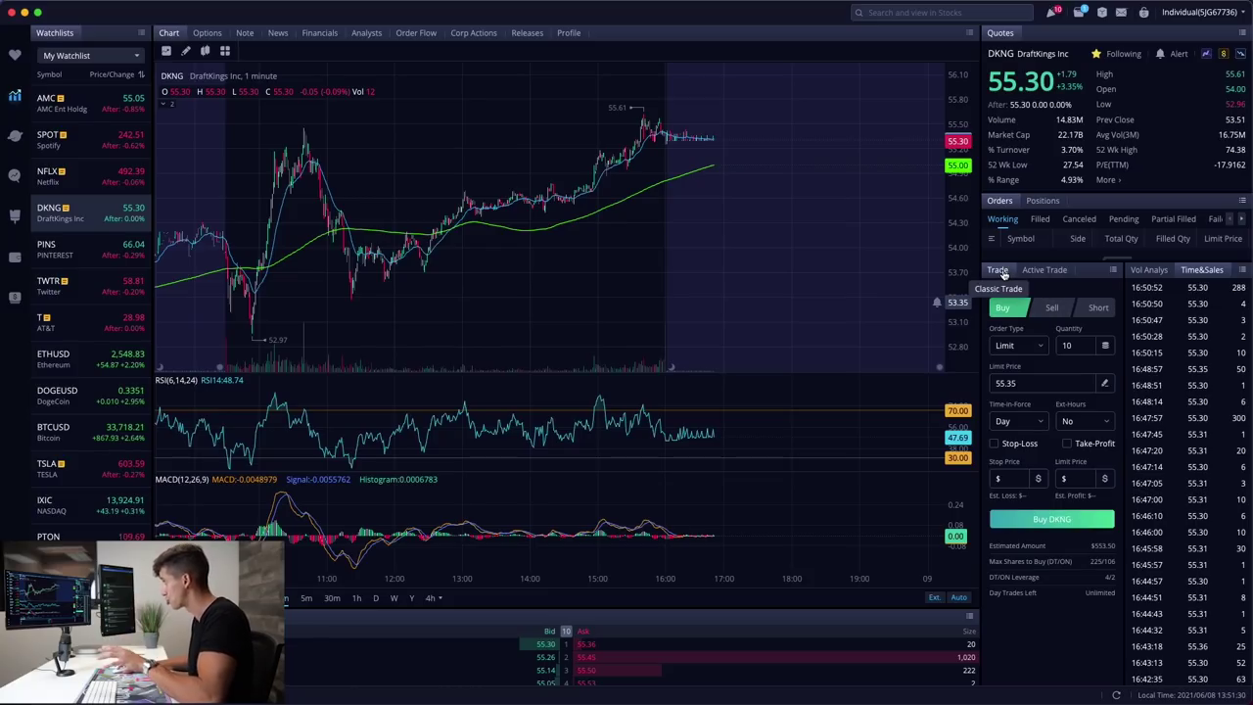
# - Try the Sell and Short sides in the DKNG order form and return to Buy
pyautogui.click(1051, 308)
pyautogui.click(1099, 308)
pyautogui.click(1012, 309)
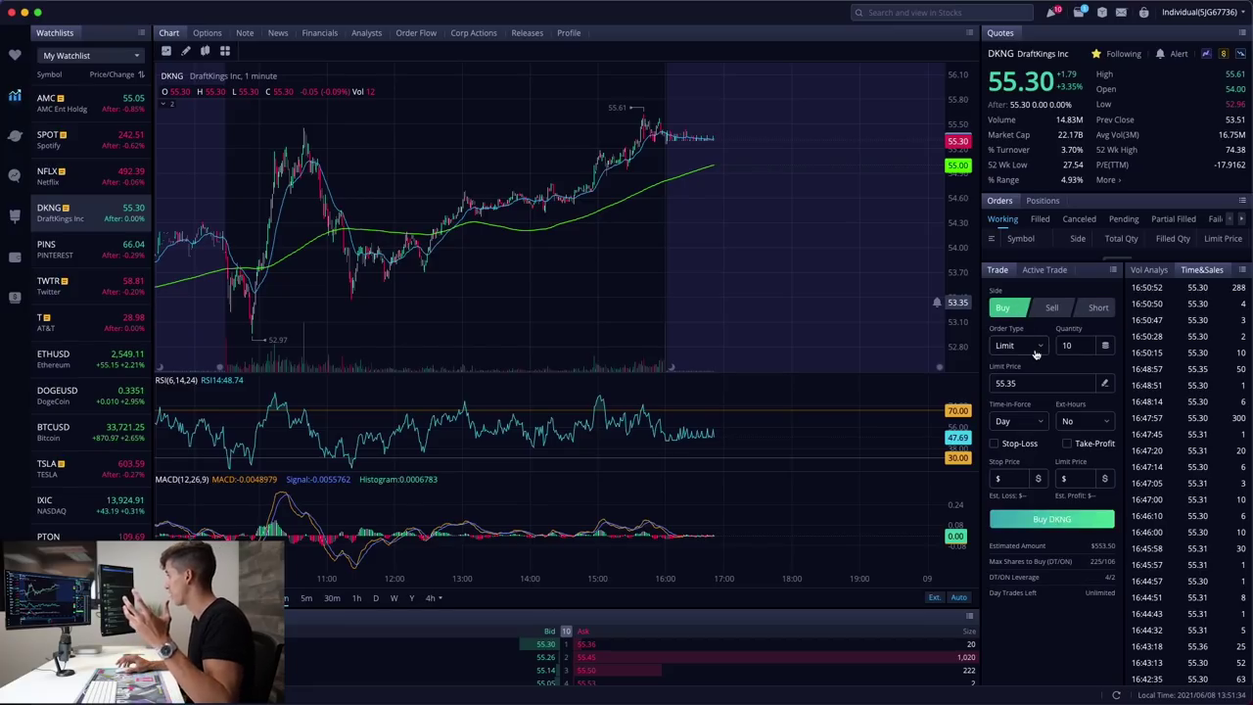
# - Review the available order types, try Market for the DKNG order and return to Limit
pyautogui.click(1028, 348)
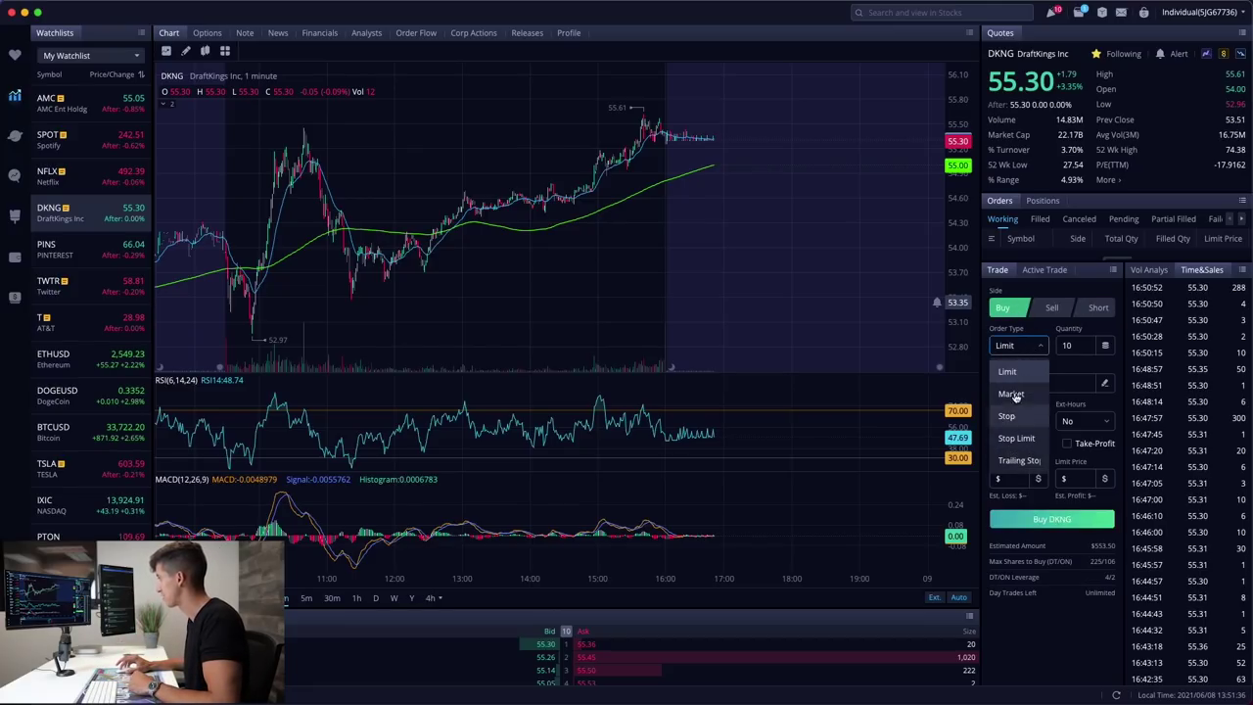
pyautogui.click(1087, 348)
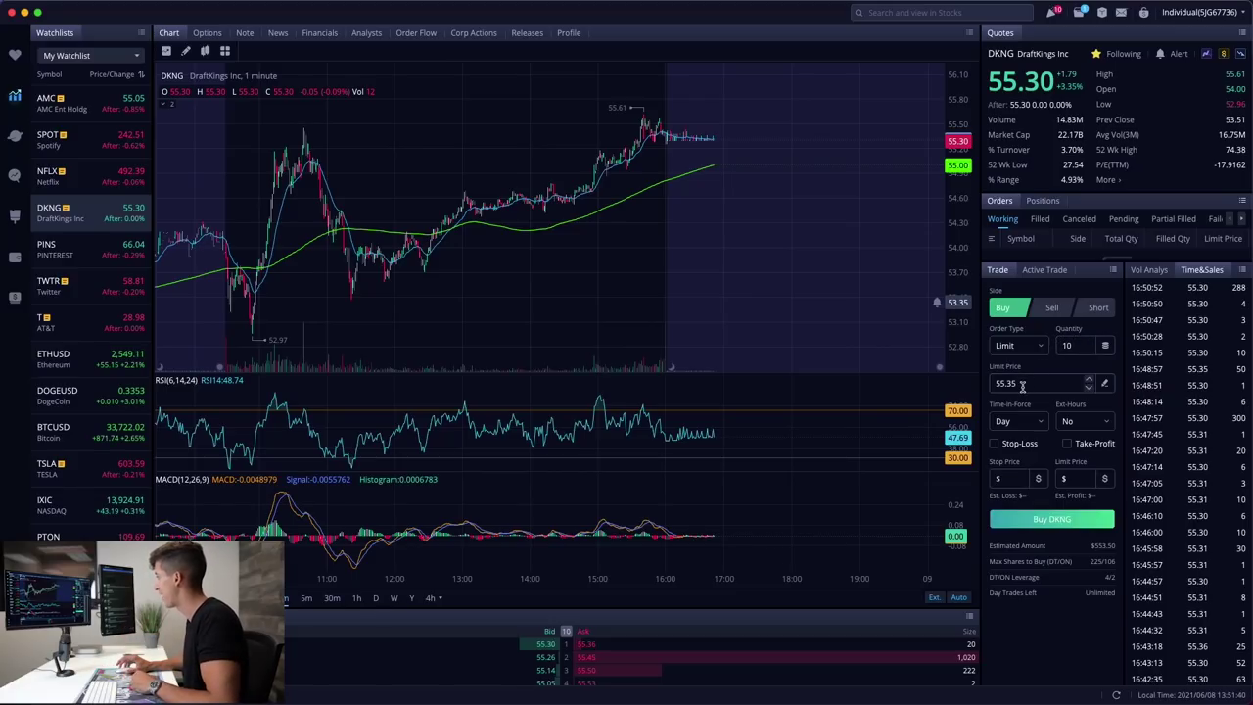
pyautogui.click(1023, 351)
pyautogui.click(1008, 394)
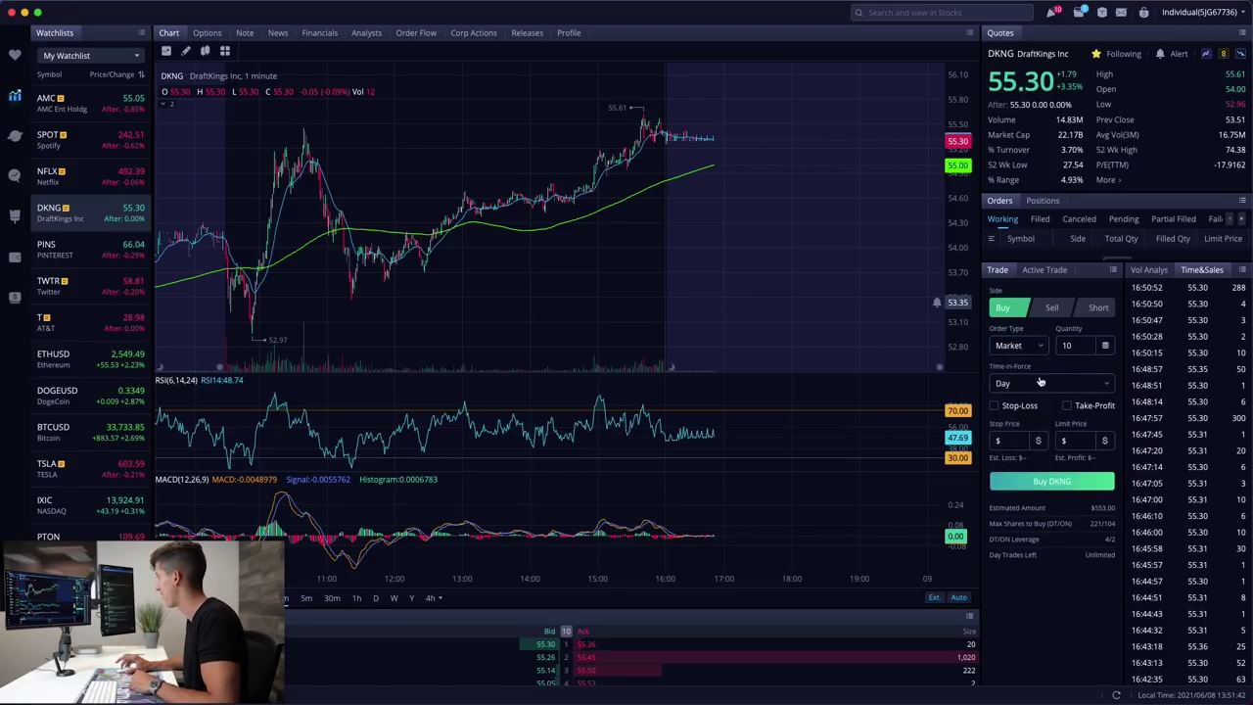
pyautogui.click(1023, 345)
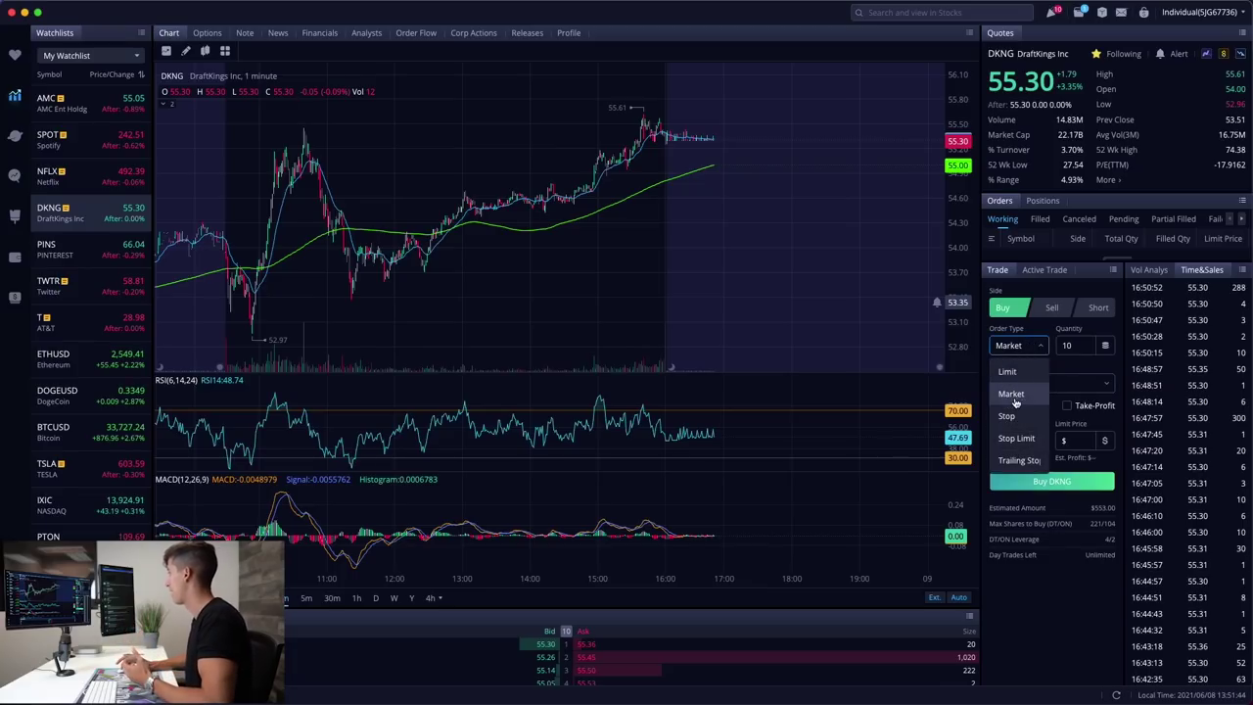
pyautogui.click(1024, 373)
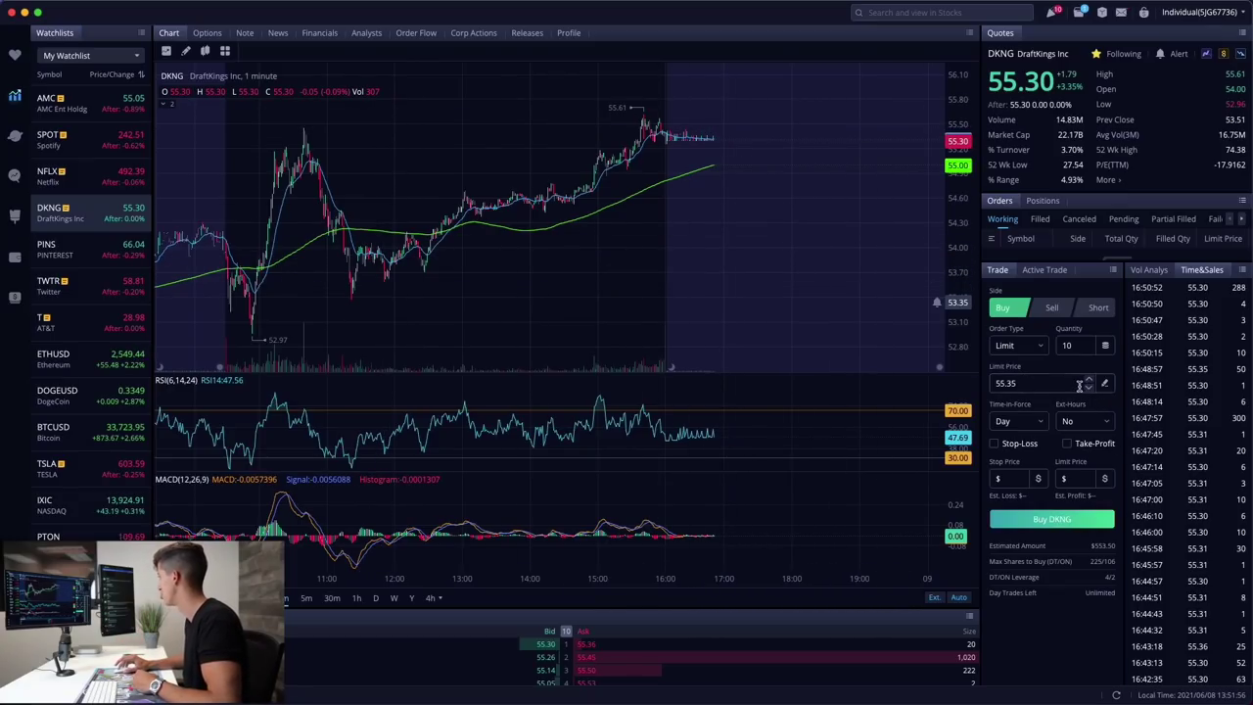
# - Set Ext-Hours to Yes for the DKNG limit order
pyautogui.click(1094, 421)
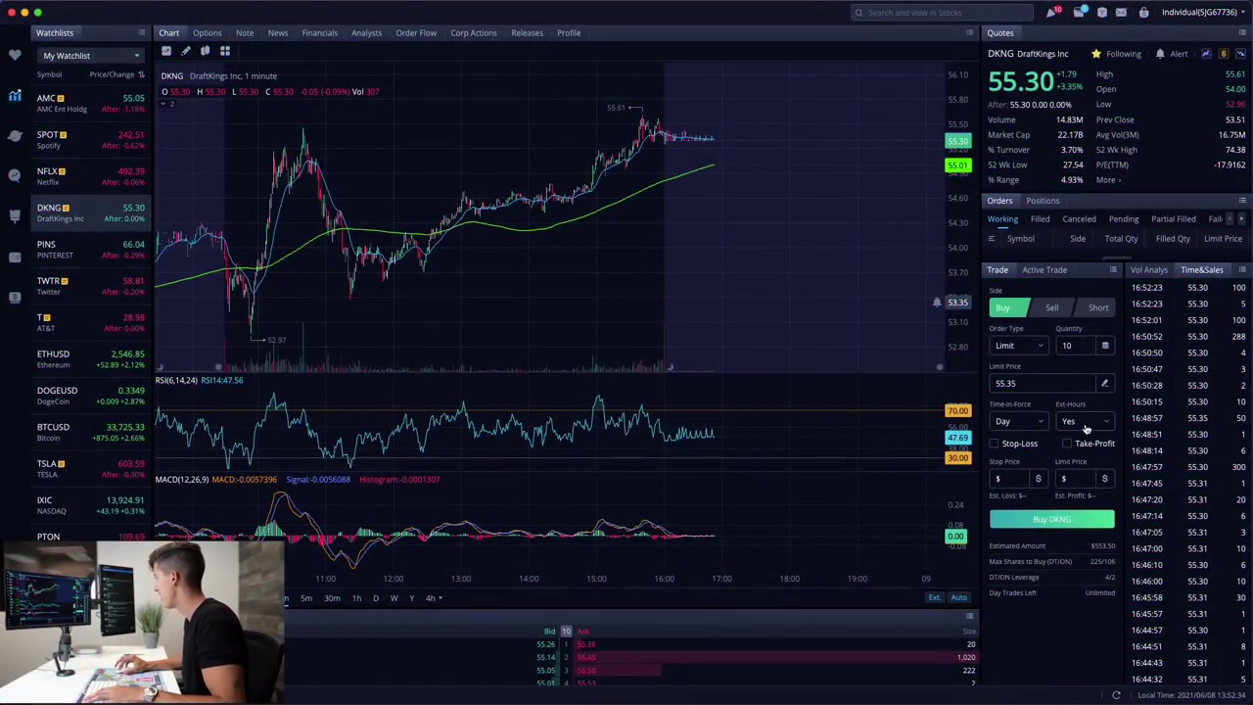
pyautogui.click(1084, 427)
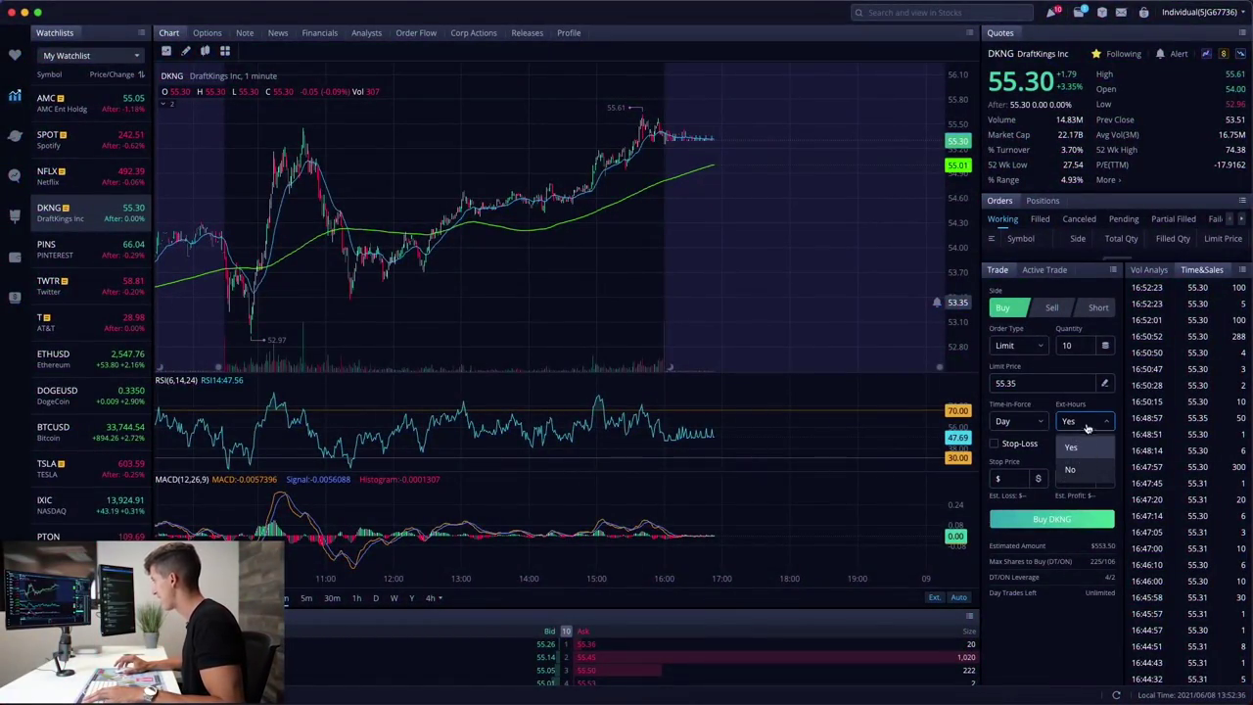
pyautogui.click(1055, 404)
# - Make the orders and positions area slightly taller, show the positions and open their filter options
pyautogui.moveTo(1102, 262)
pyautogui.mouseDown()
pyautogui.moveTo(1107, 307)
pyautogui.moveTo(1106, 275)
pyautogui.moveTo(1106, 301)
pyautogui.moveTo(1126, 266)
pyautogui.mouseUp()
pyautogui.click(1044, 201)
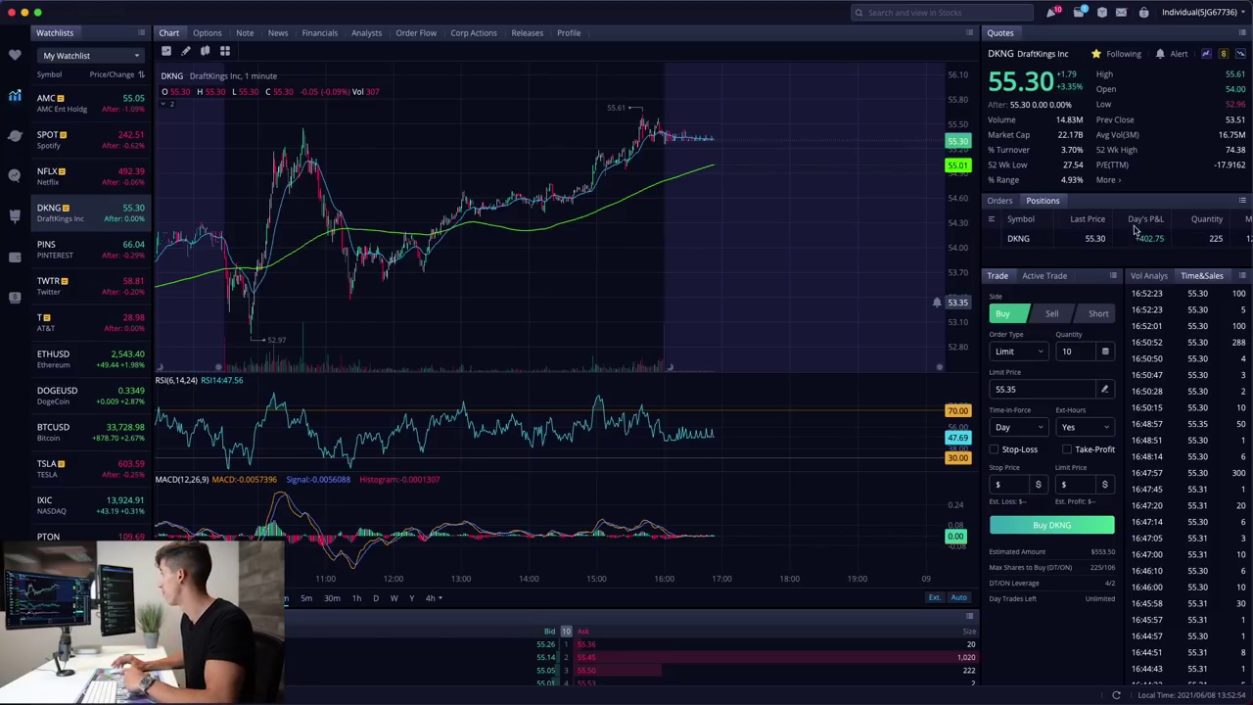
pyautogui.click(1241, 203)
pyautogui.moveTo(1211, 227)
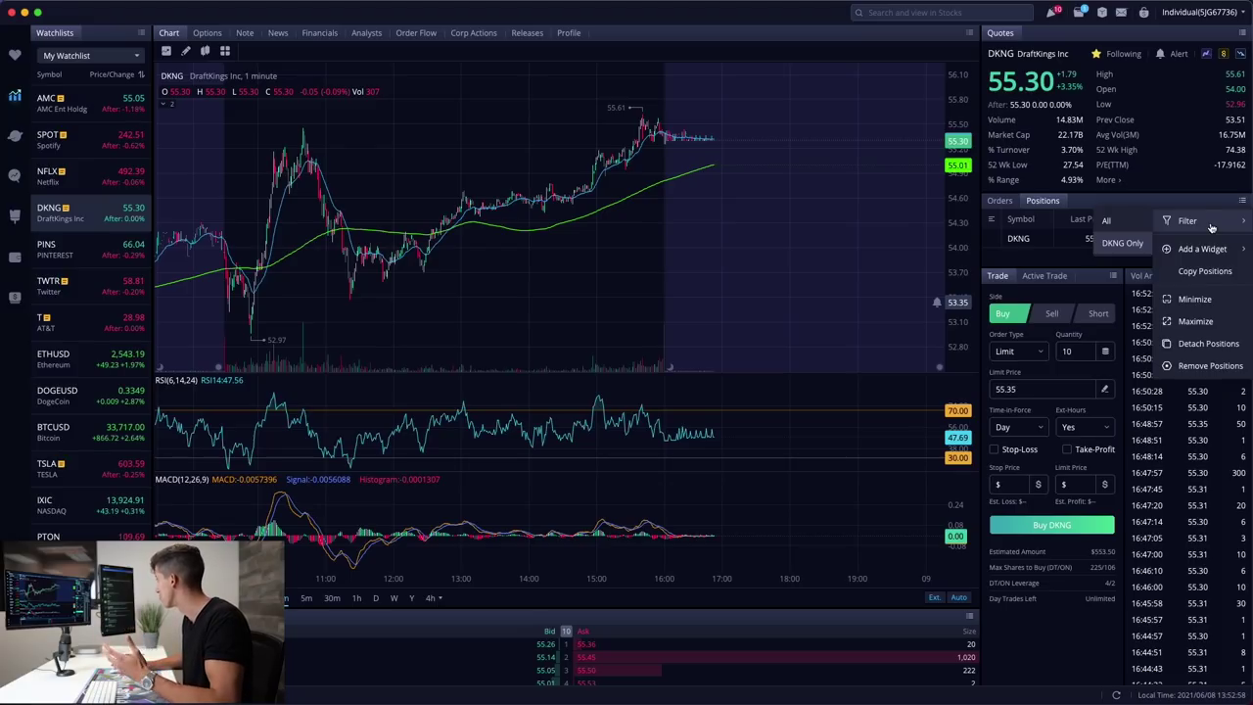
# - Review the available Position Items columns and keep the positions filter on DKNG Only
pyautogui.click(990, 222)
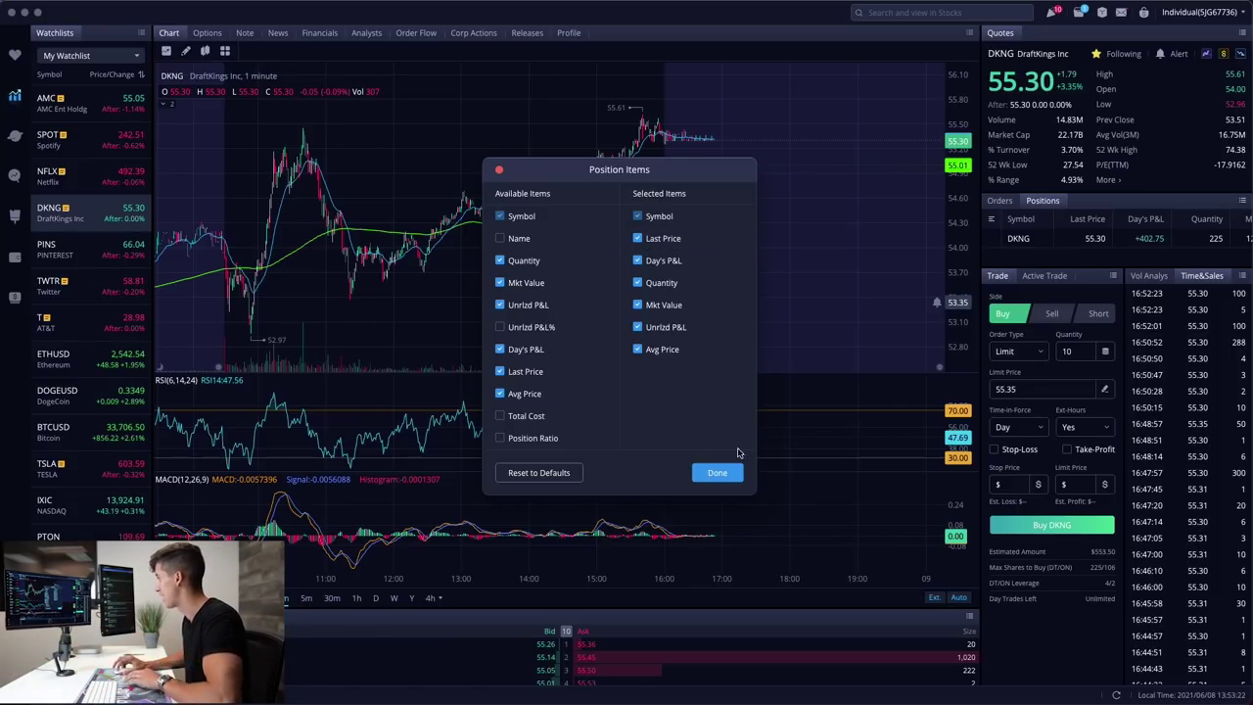
pyautogui.click(717, 473)
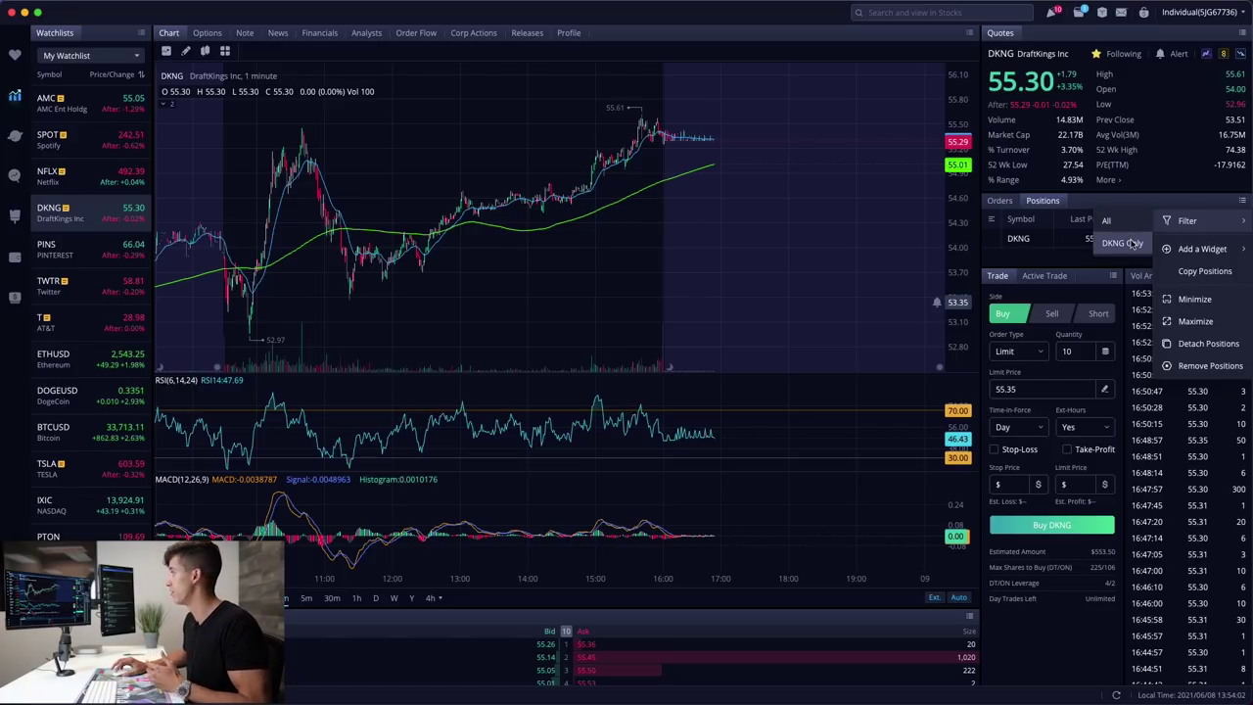
pyautogui.click(1133, 244)
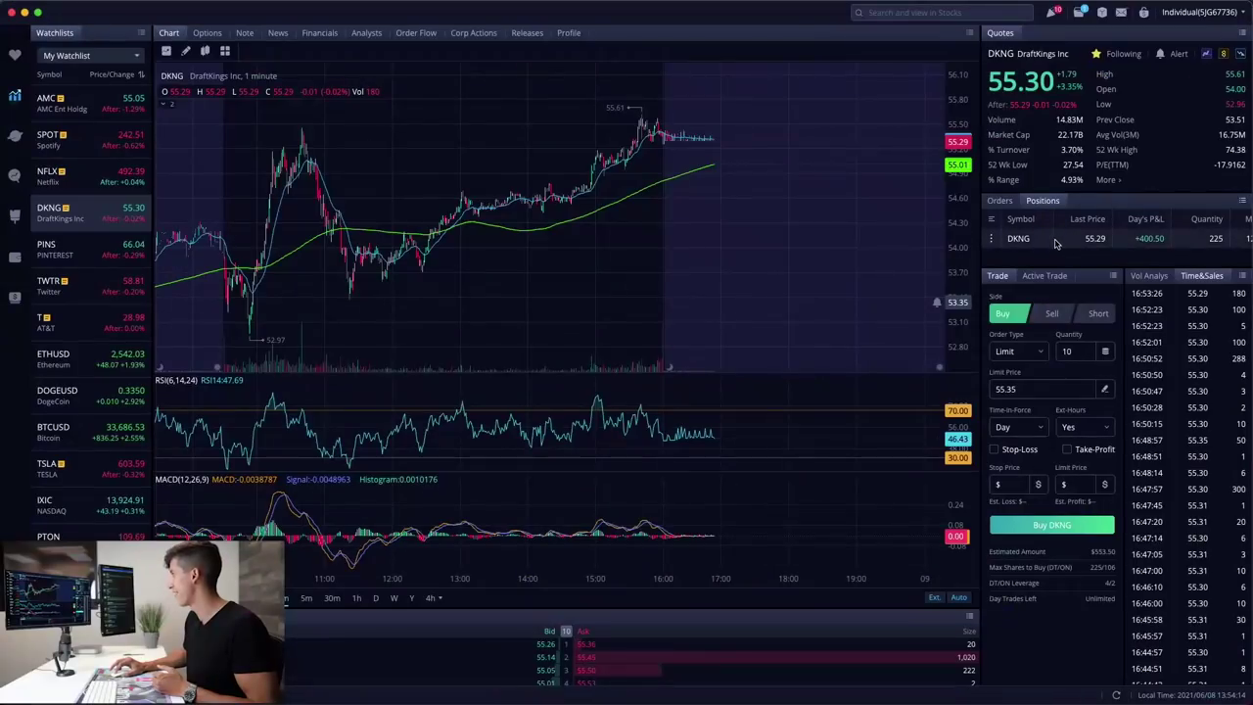
# - Check the working orders and return to the DKNG positions
pyautogui.click(1000, 201)
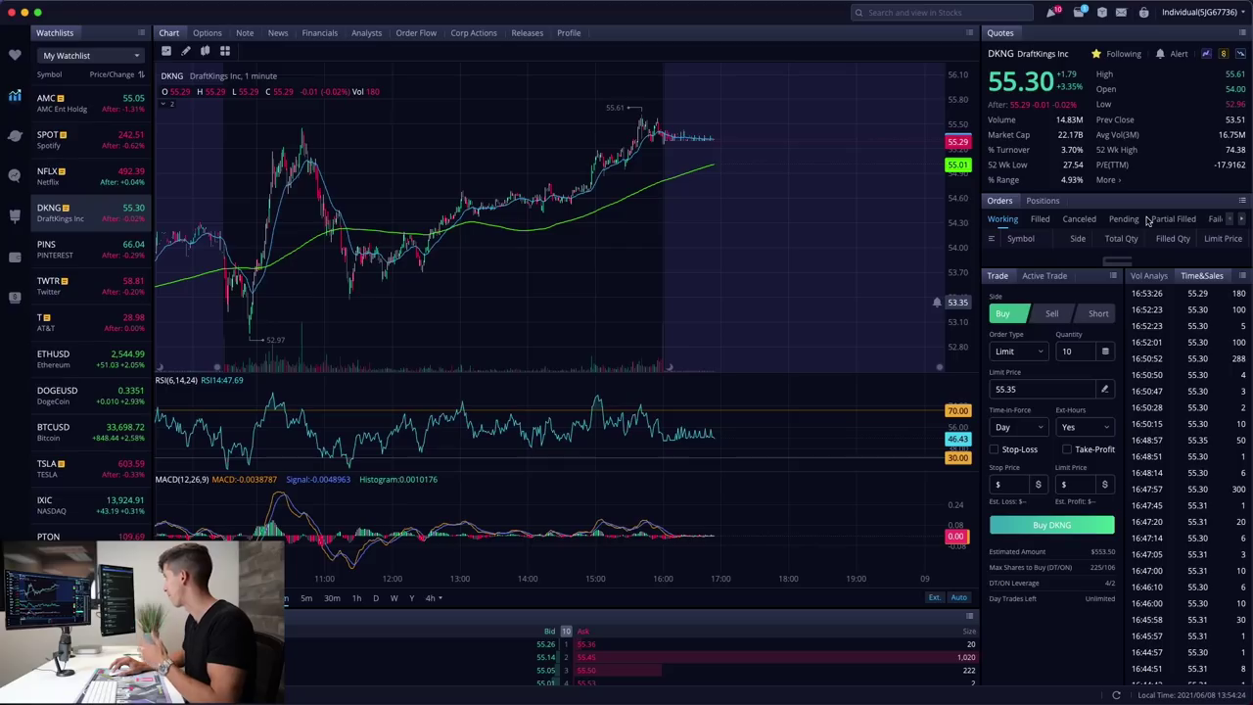
pyautogui.click(1040, 201)
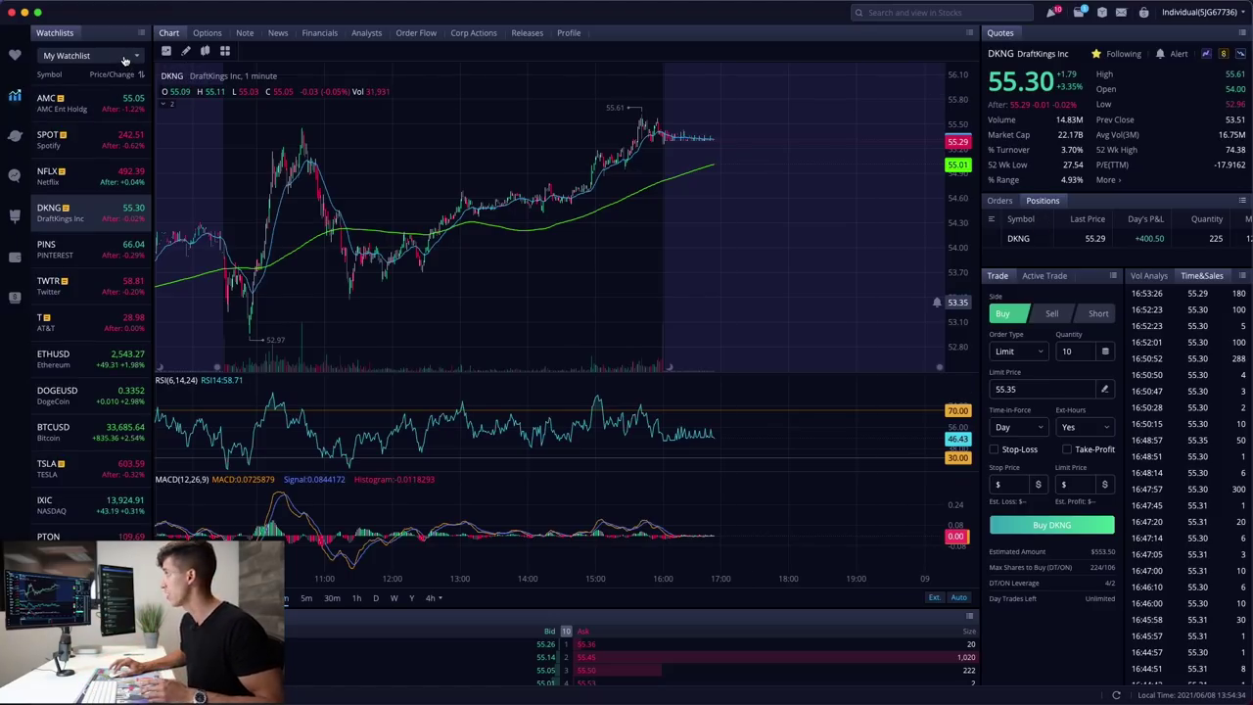
# - Look through the available watchlists and pick My Watchlist
pyautogui.click(124, 59)
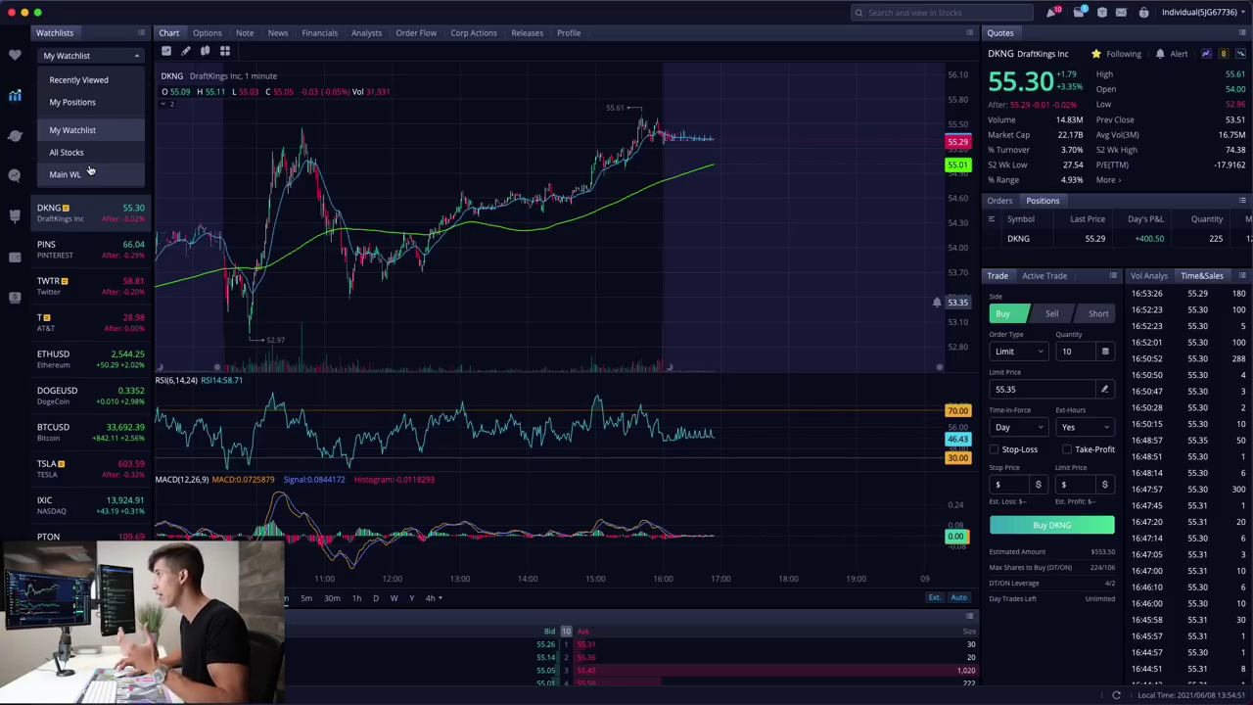
pyautogui.click(83, 135)
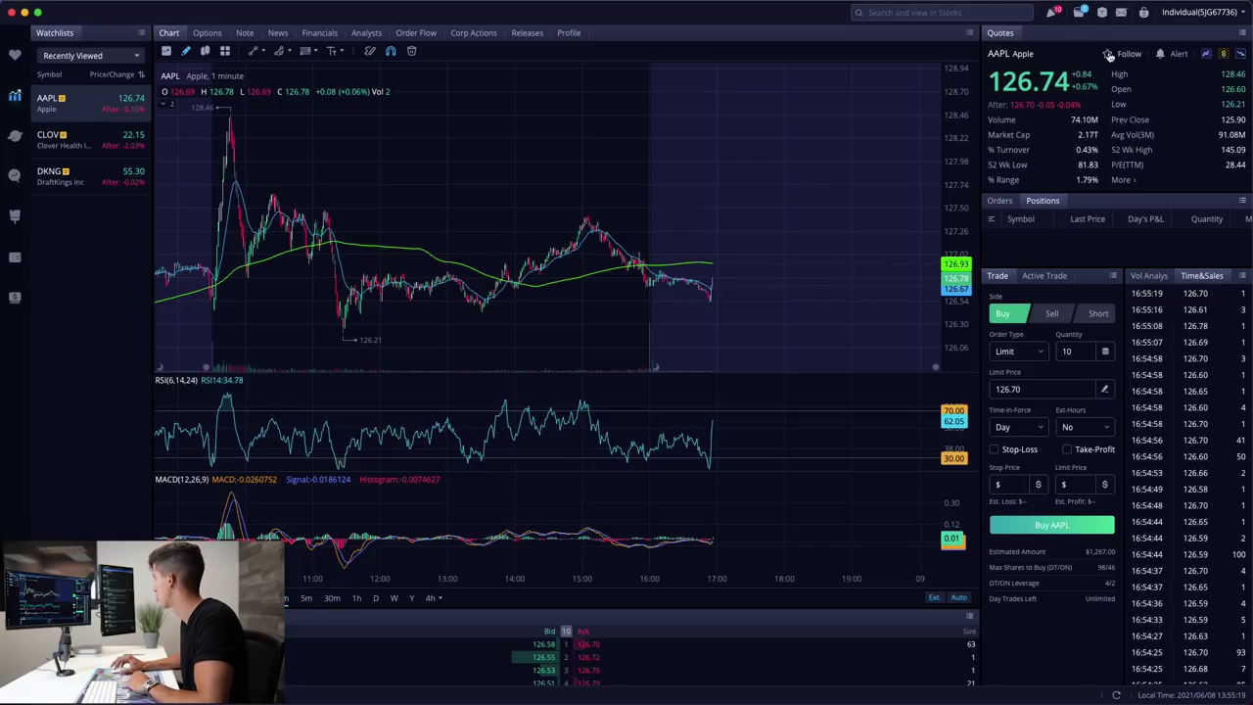
# - Check the Follow option for AAPL and load Clover Health (CLOV) from the recently viewed stocks
pyautogui.click(1108, 58)
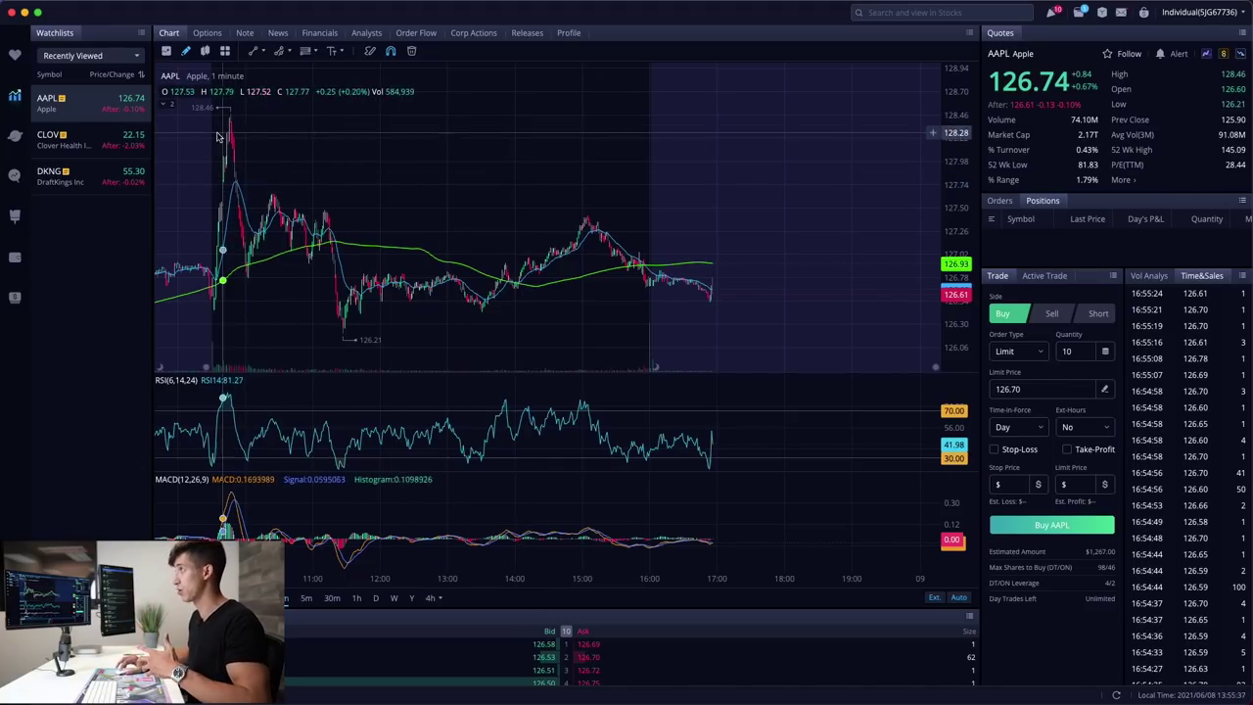
pyautogui.click(110, 140)
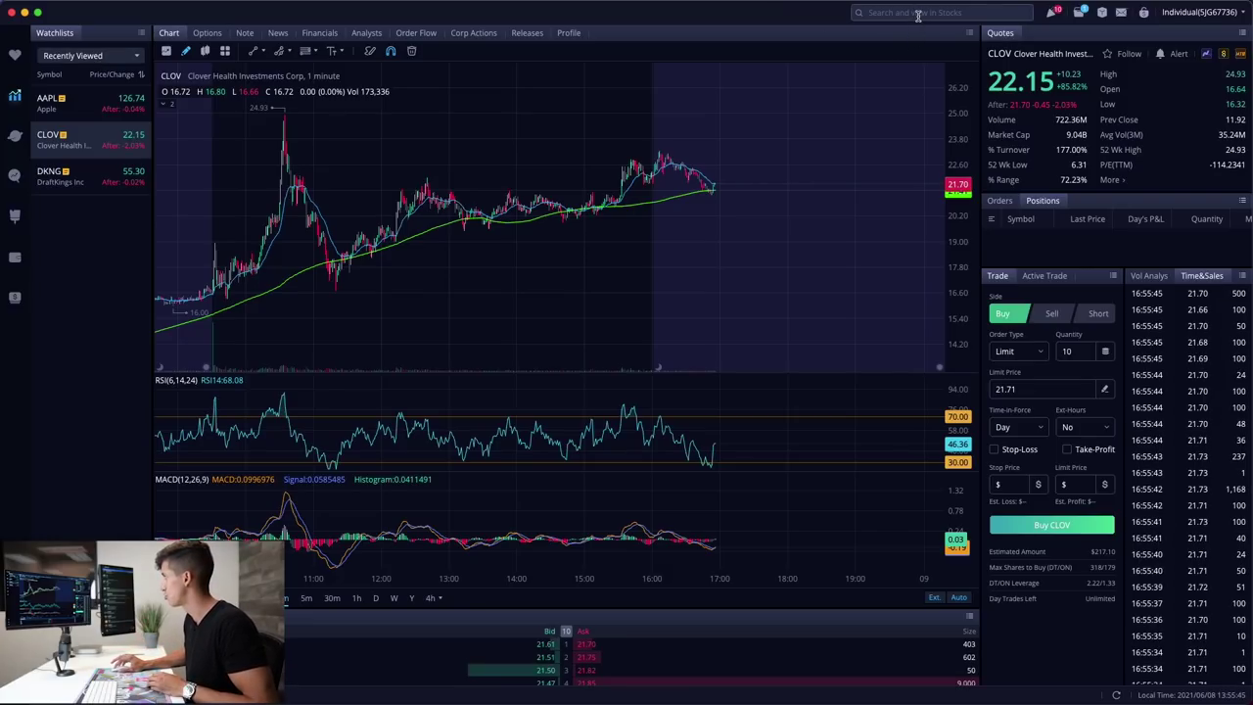
# - Switch the watchlist to Main WL and show the drawing tools for the CLOV chart
pyautogui.click(92, 55)
pyautogui.click(92, 175)
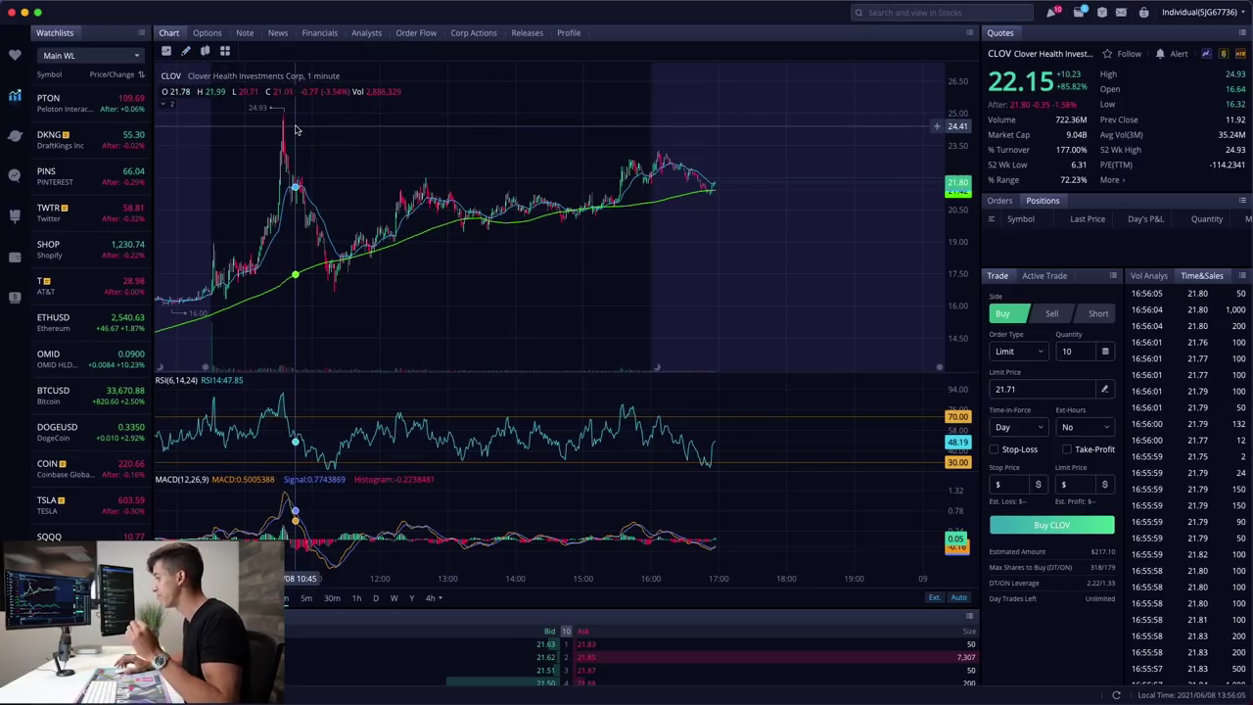
pyautogui.click(184, 53)
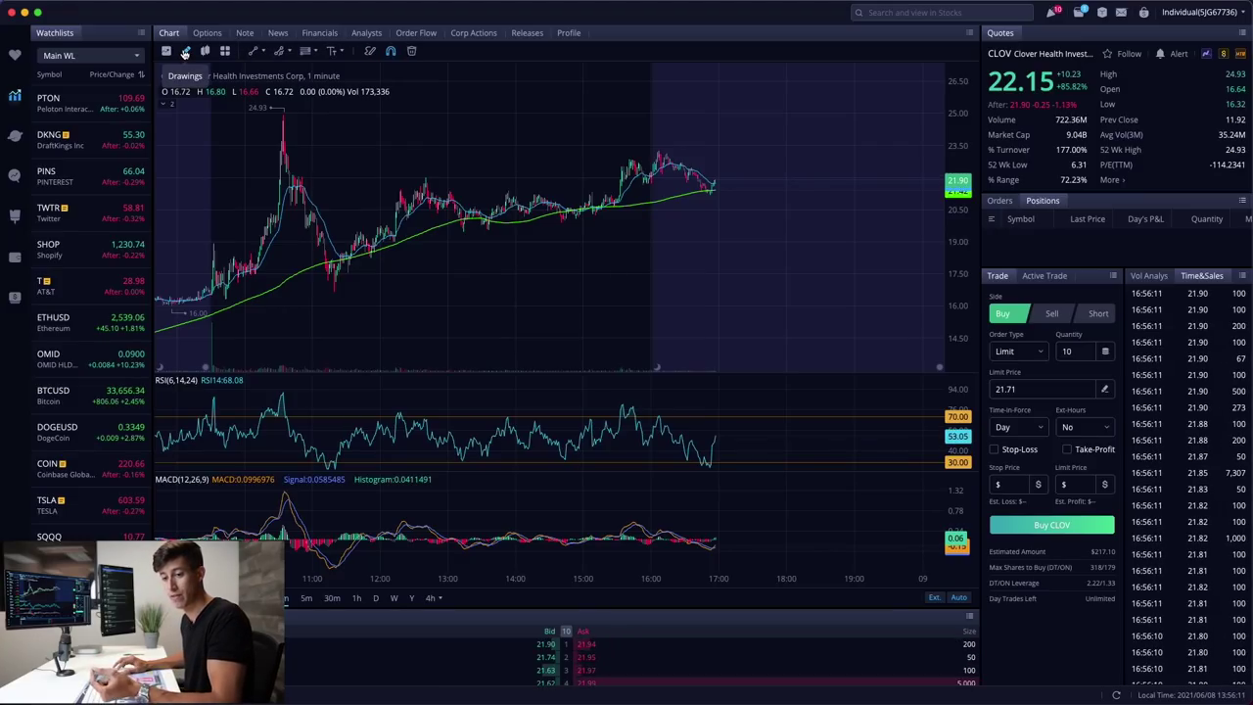
pyautogui.click(249, 53)
pyautogui.click(720, 182)
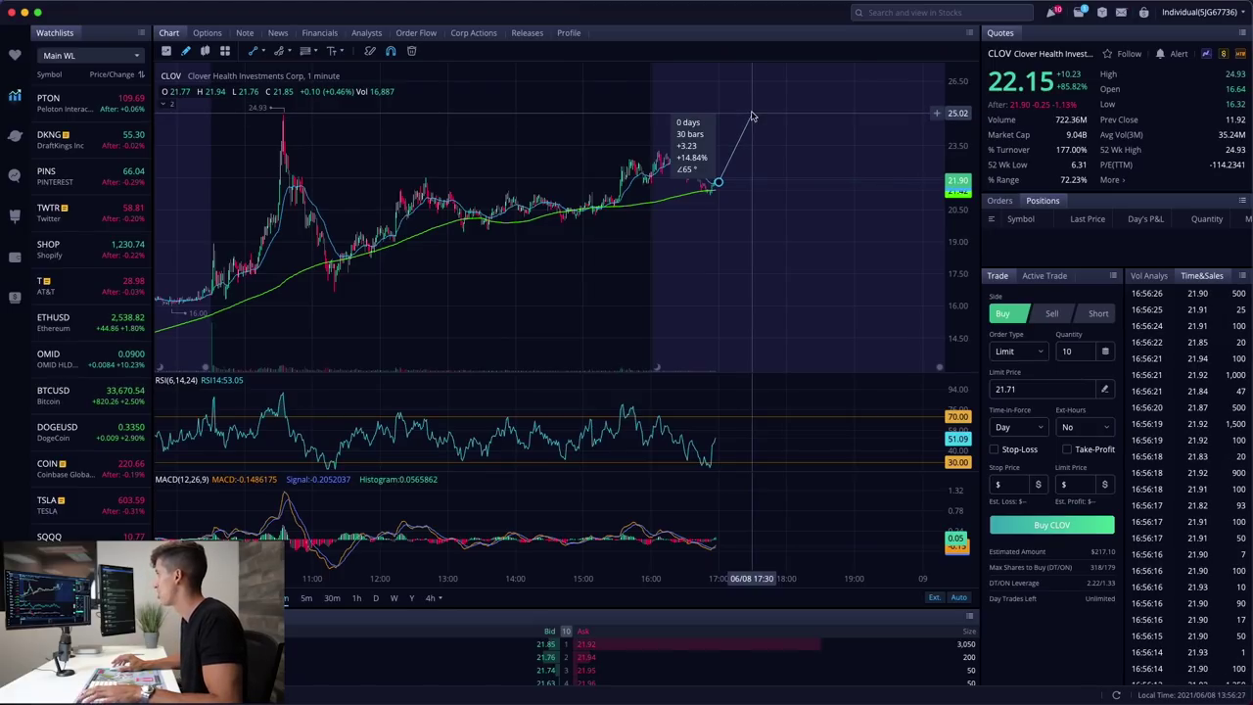
pyautogui.press('Escape')
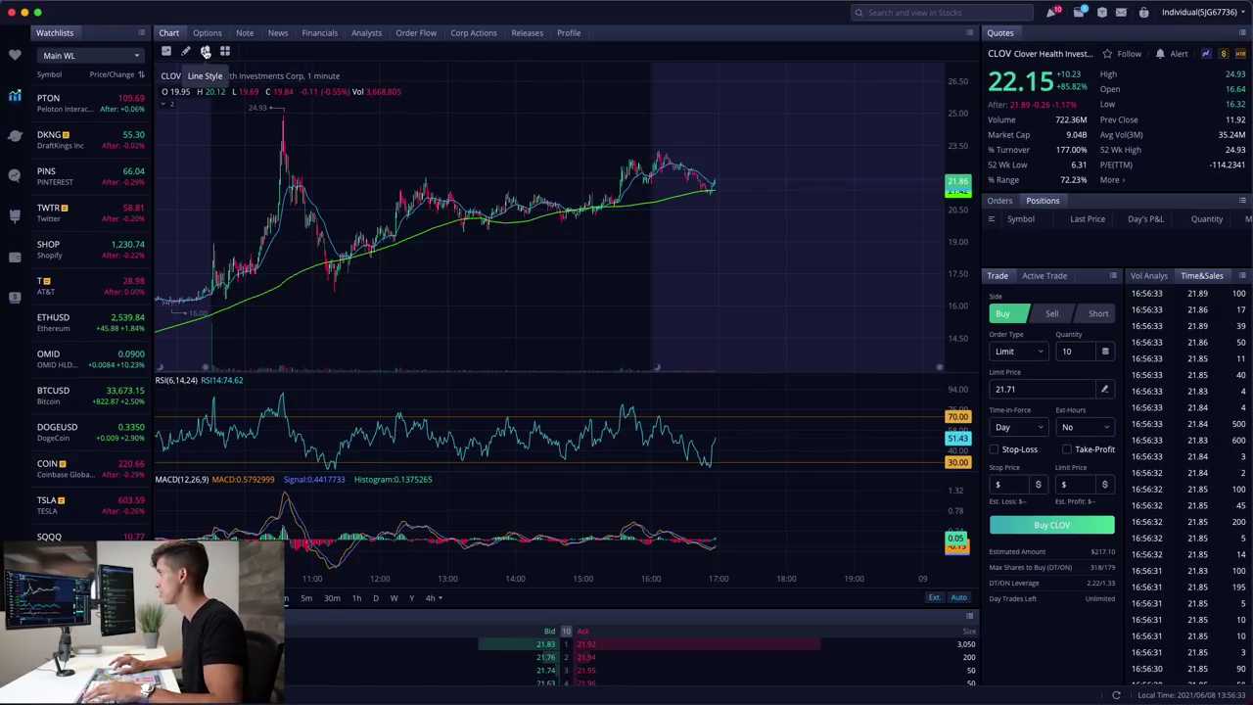
# - Look through the CLOV chart's line style options and its grid layout and sync options
pyautogui.click(205, 51)
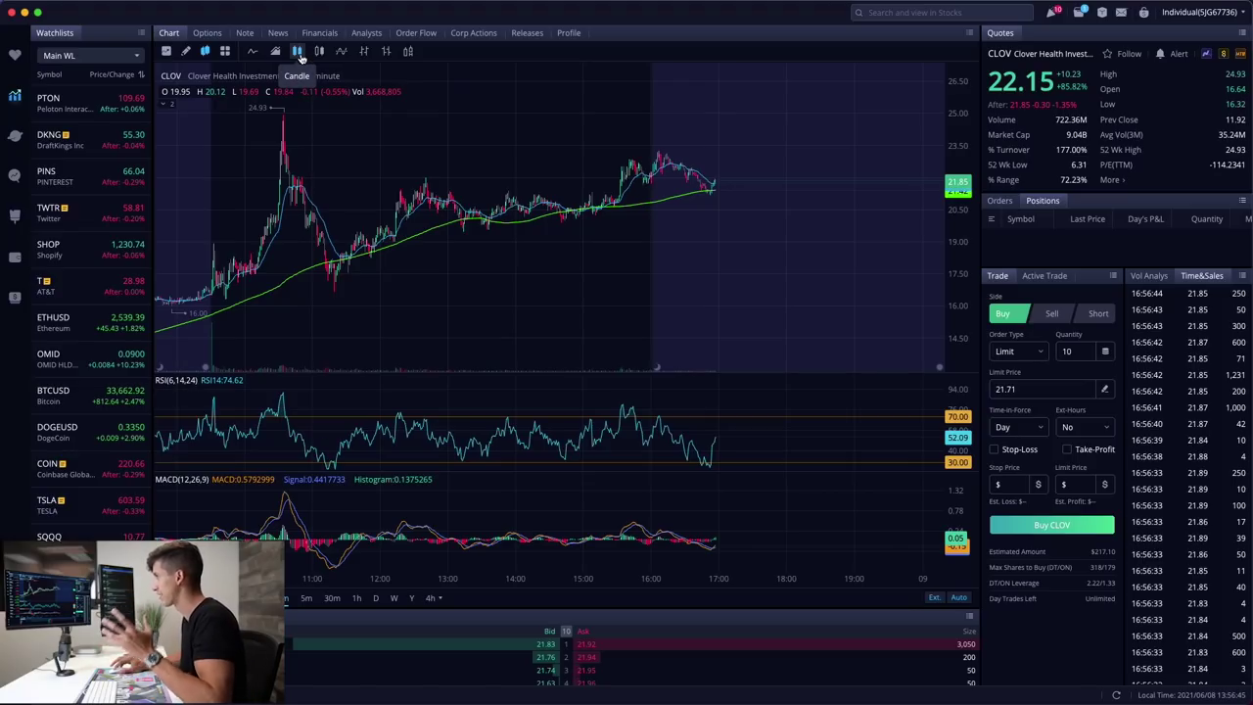
pyautogui.click(225, 52)
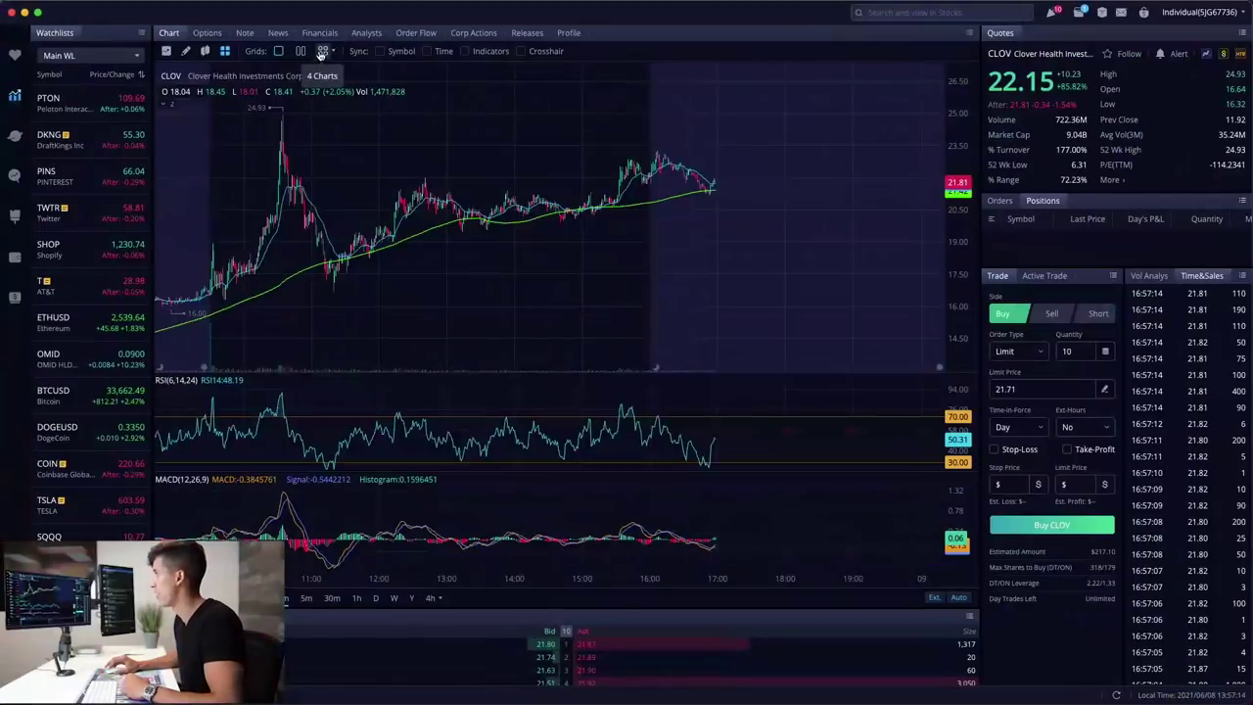
pyautogui.click(225, 52)
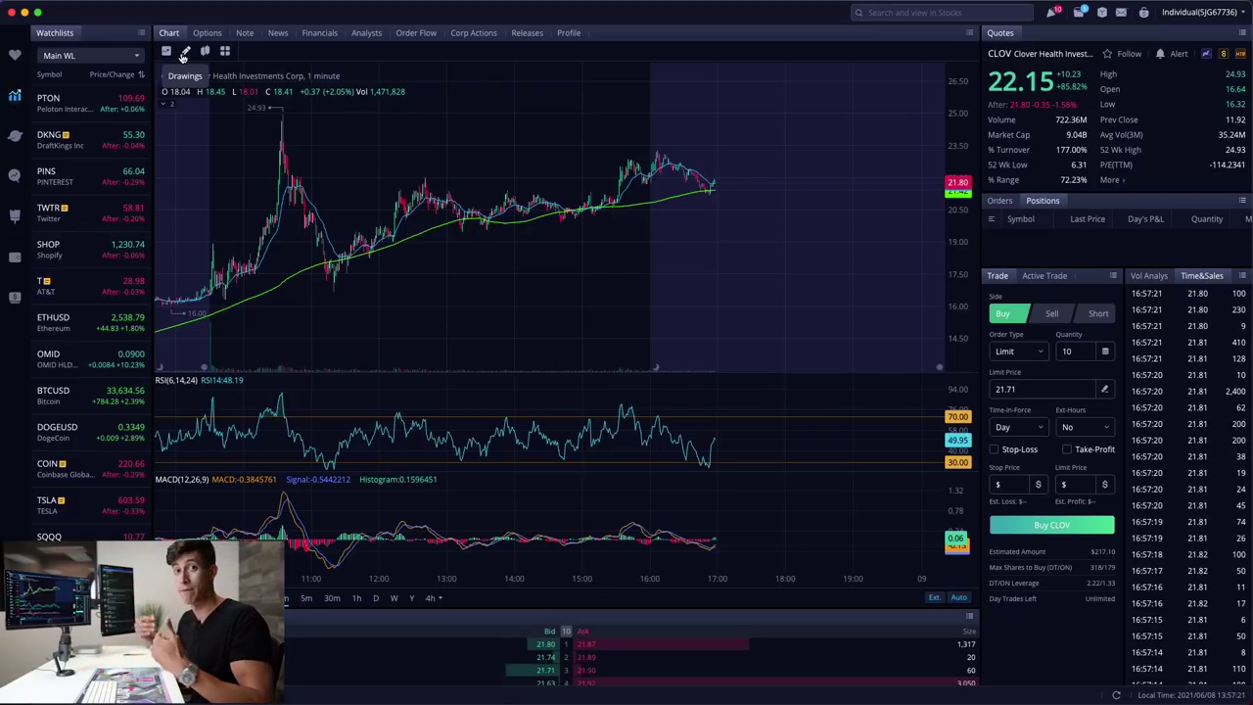
# - Show the chart's indicators and open their settings for the moving averages (MA)
pyautogui.click(169, 51)
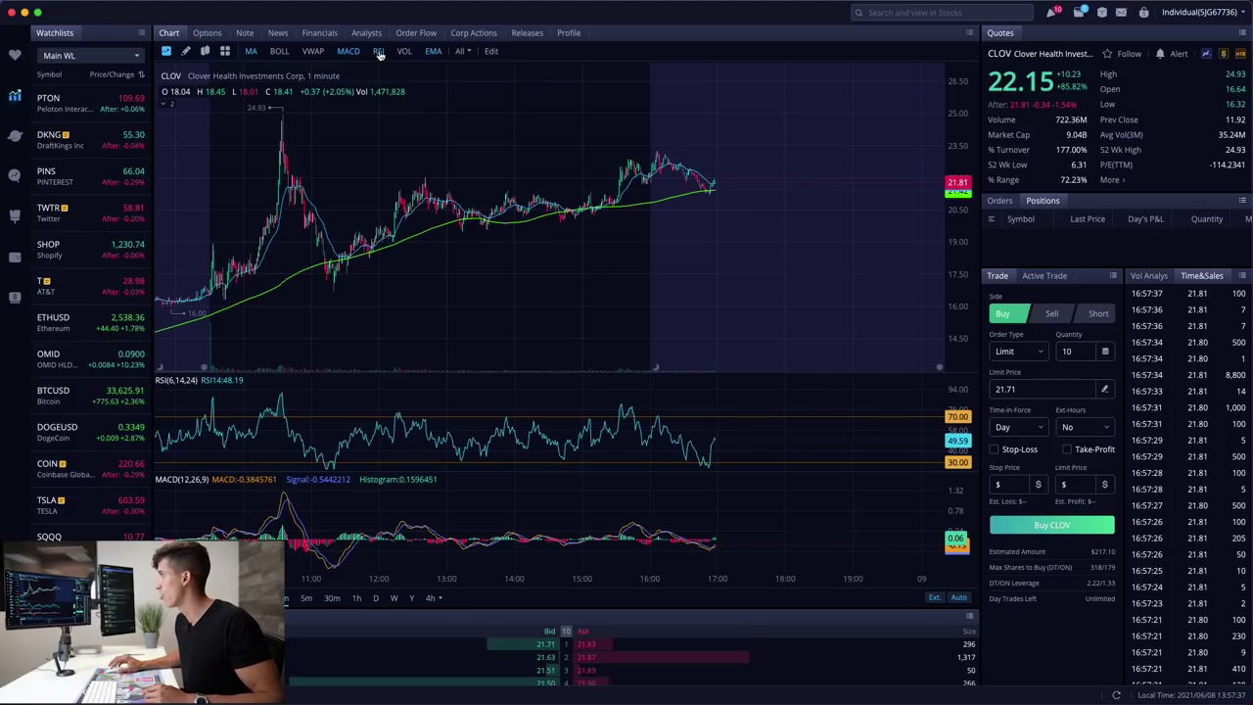
pyautogui.click(491, 51)
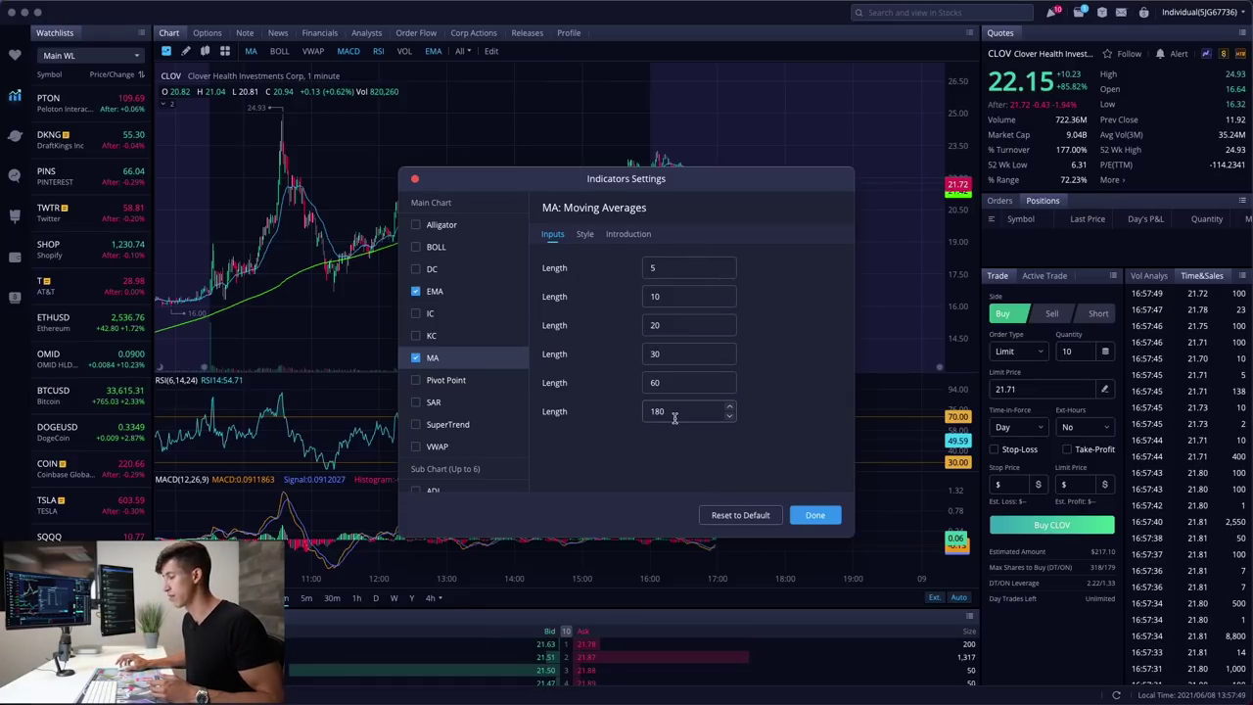
# - Try a value of 20 for the first MA length and restore it to 5
pyautogui.click(676, 267)
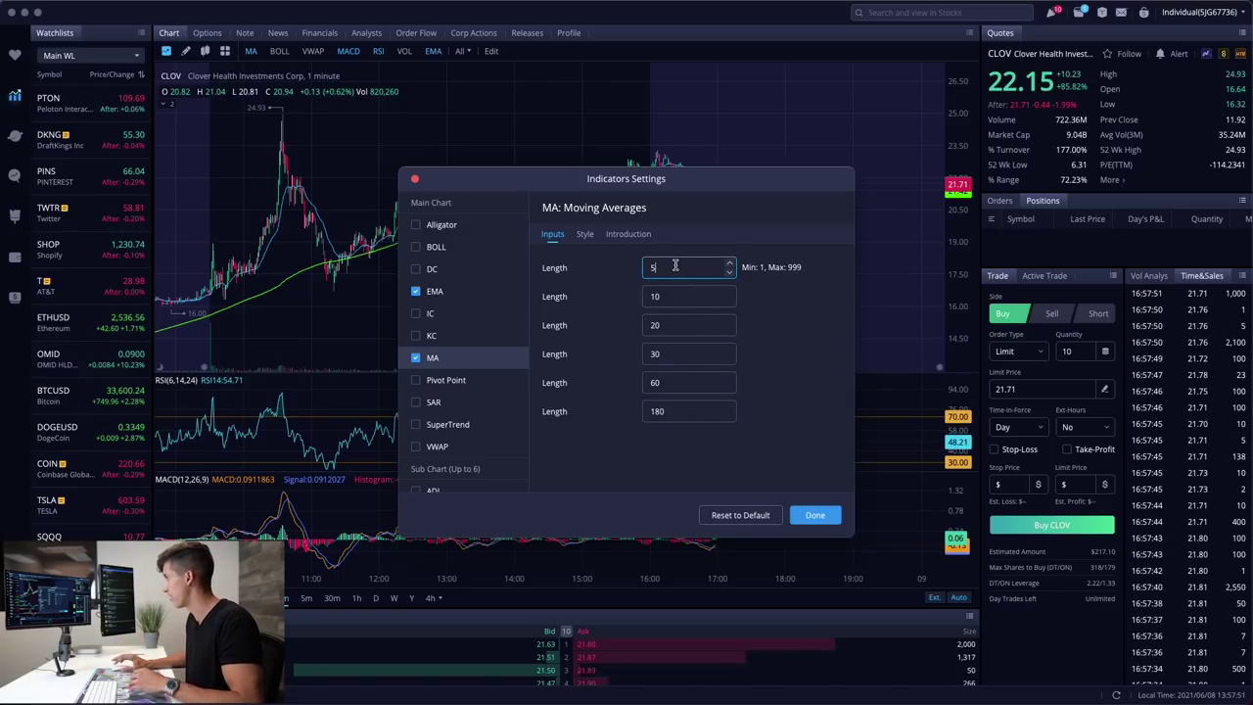
pyautogui.press('BackSpace')
pyautogui.write('20')
pyautogui.press('BackSpace')
pyautogui.press('BackSpace')
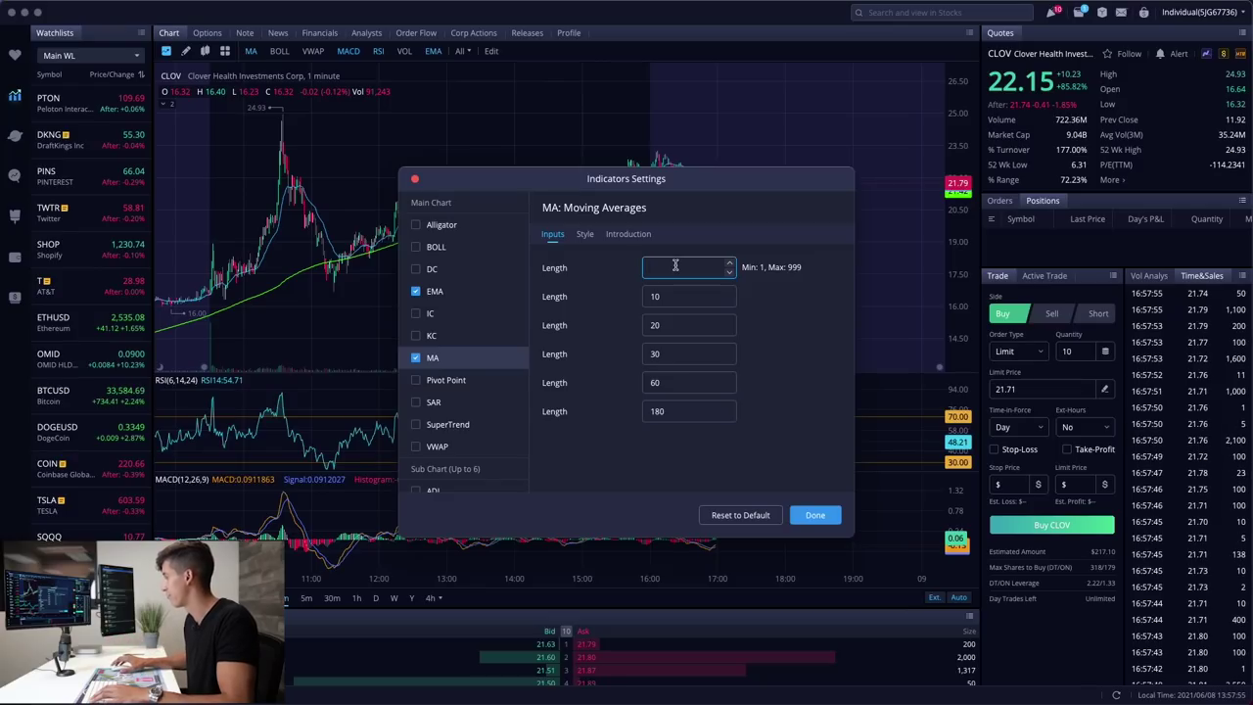
pyautogui.write('5')
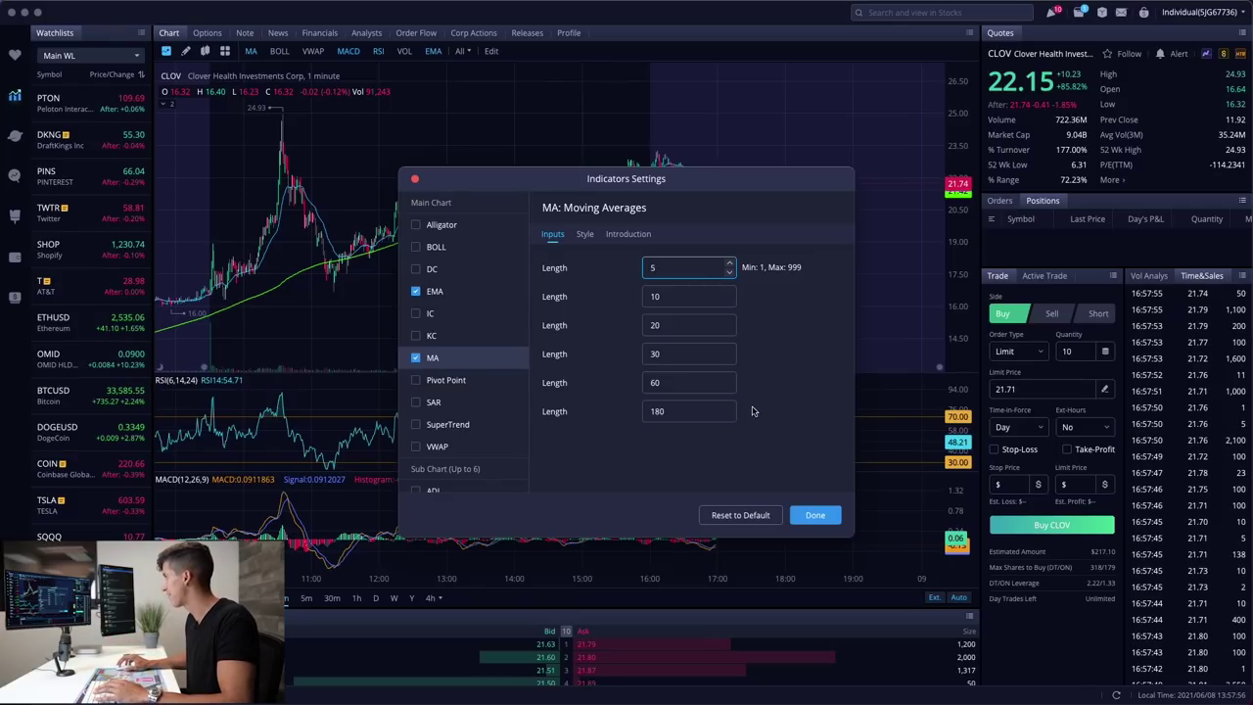
# - Review the MA line styles and the EMA indicator's styles, lengths and introduction
pyautogui.click(586, 235)
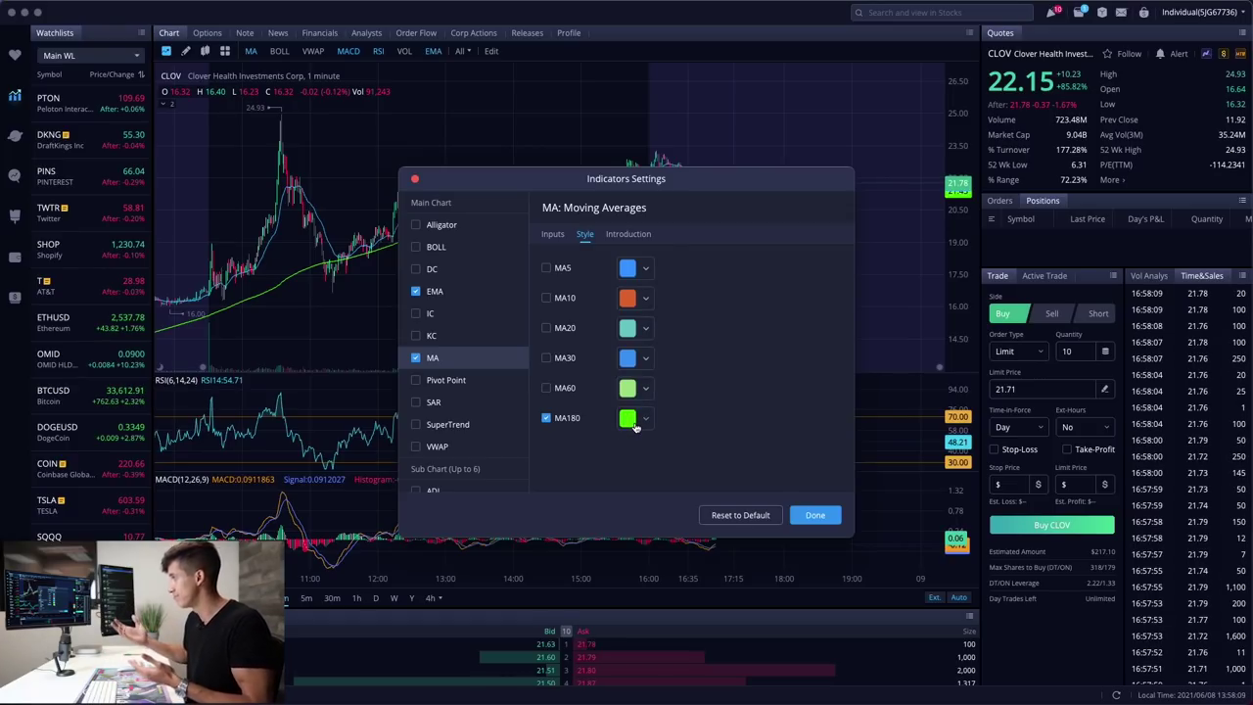
pyautogui.click(477, 293)
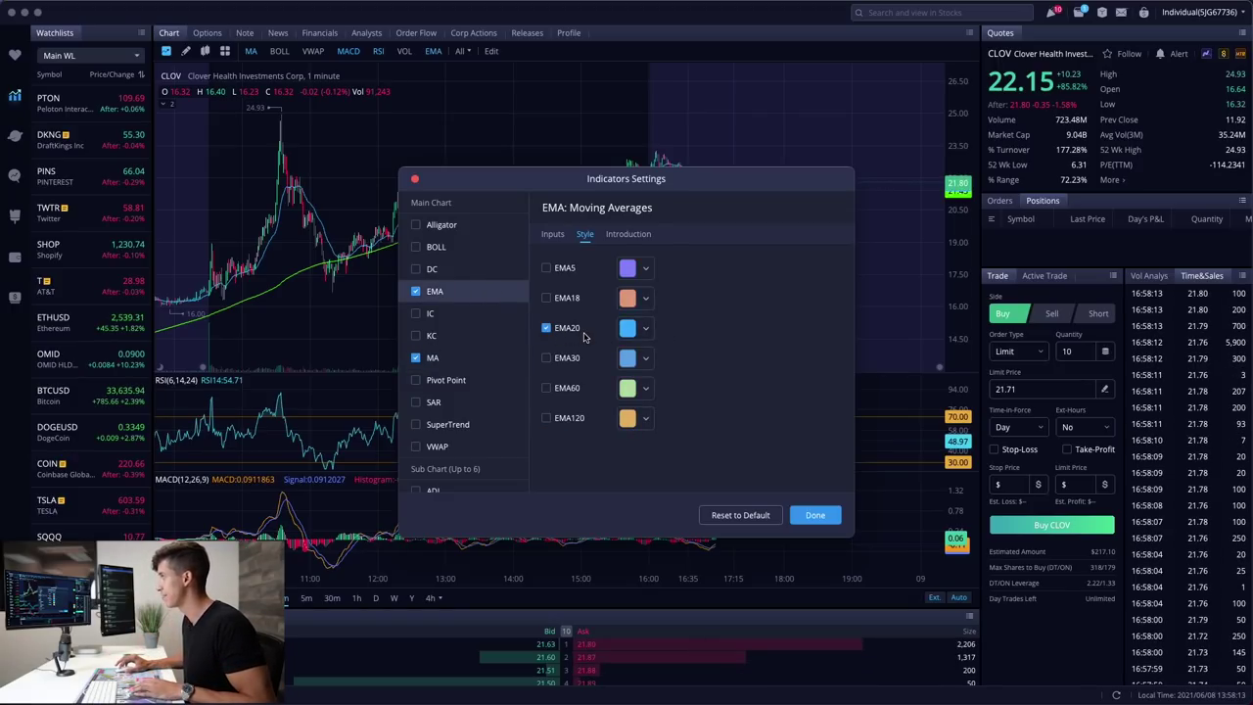
pyautogui.click(553, 238)
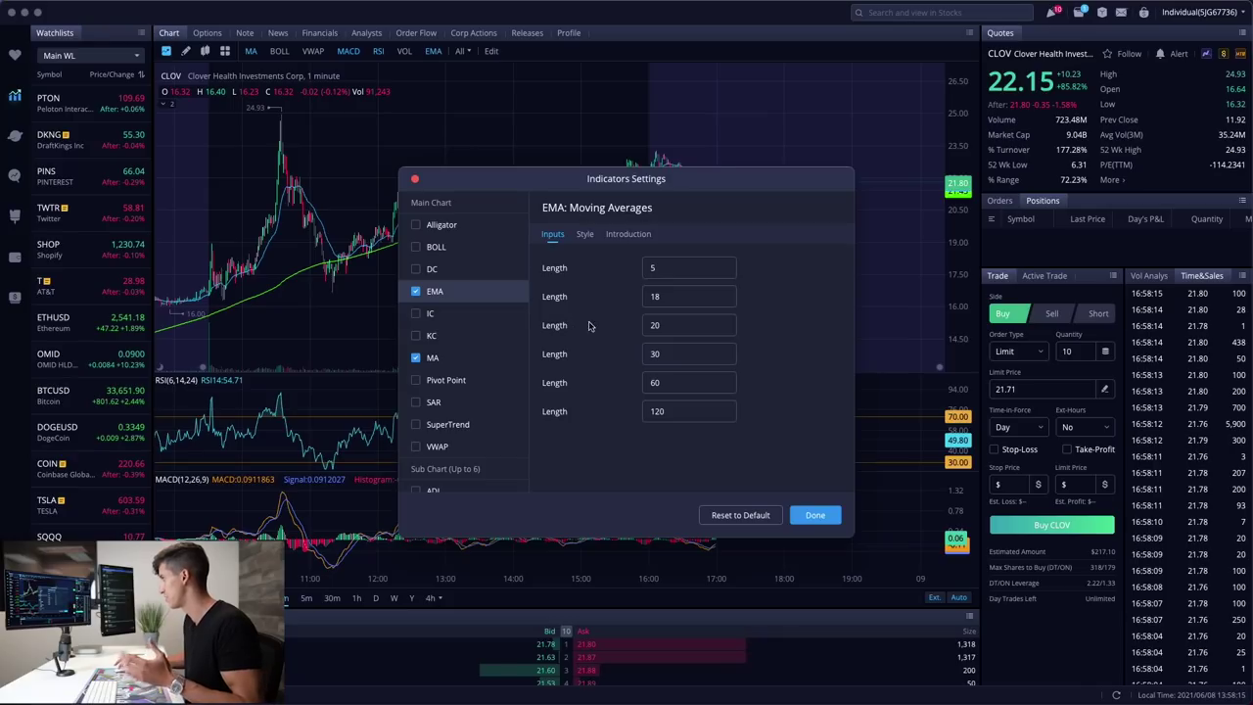
pyautogui.click(625, 236)
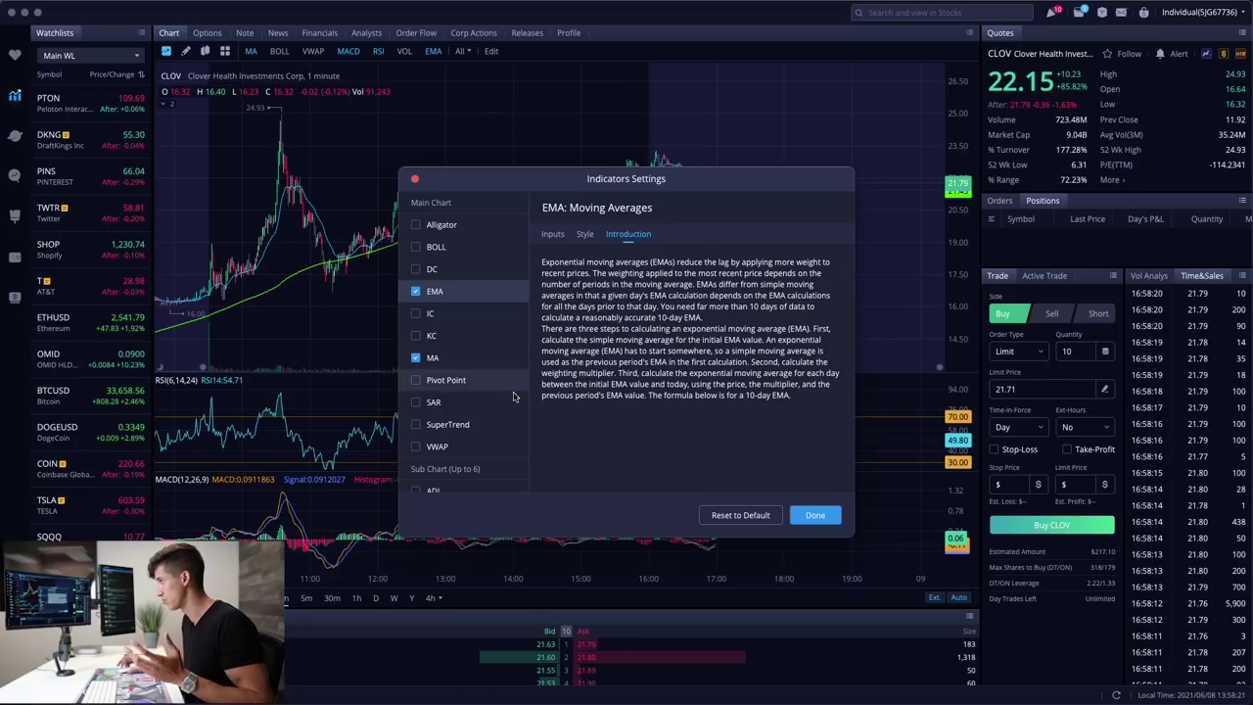
# - Find MACD among the sub chart indicators and review its inputs and line styles
pyautogui.scroll(-5, 490, 416)
pyautogui.scroll(-6, 490, 416)
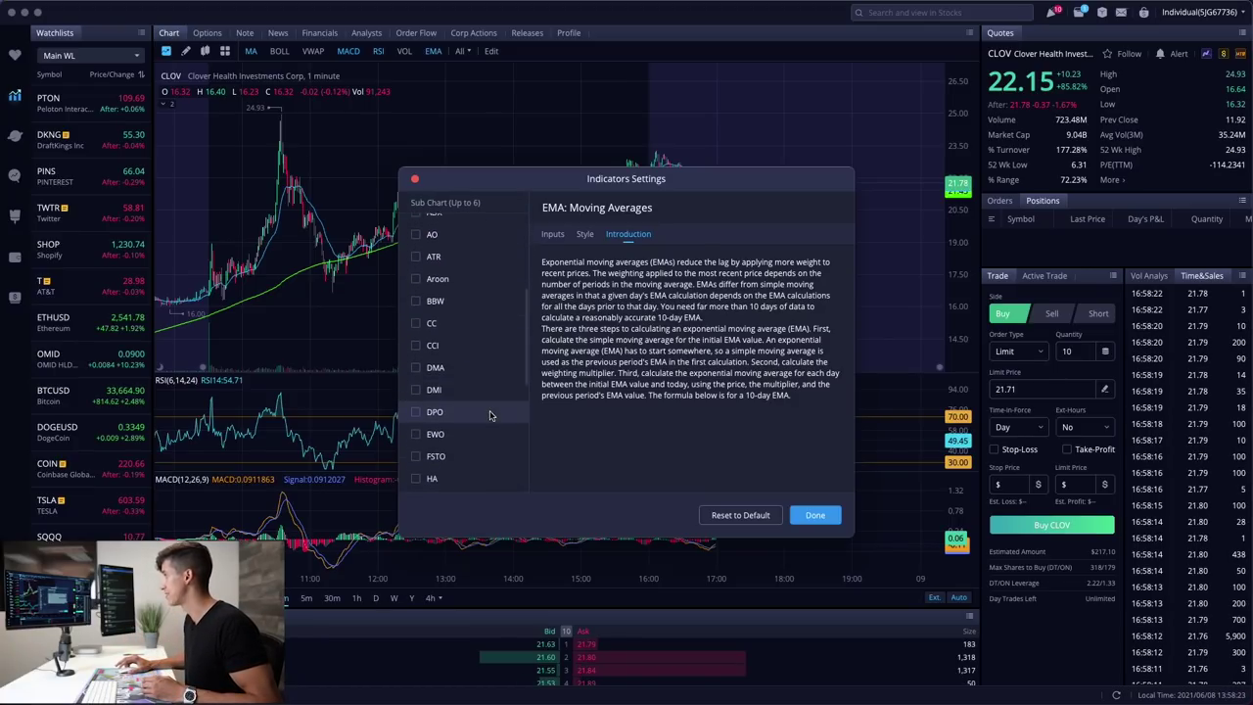
pyautogui.scroll(-1, 492, 416)
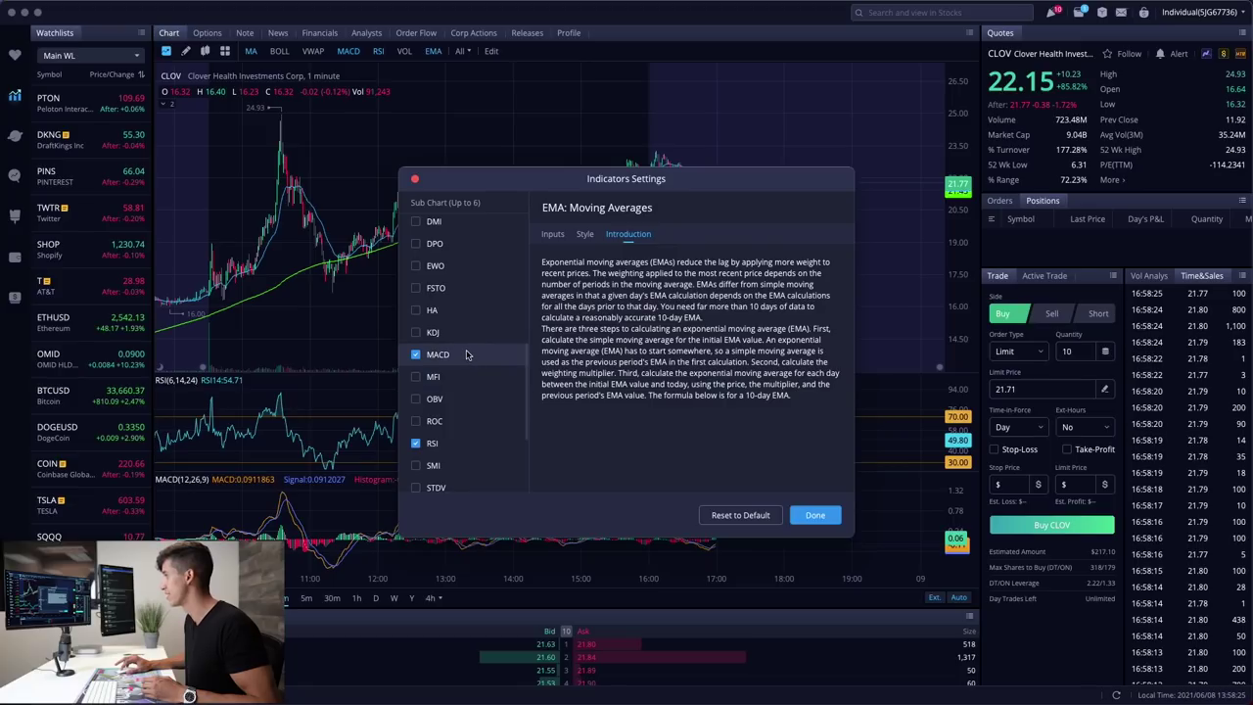
pyautogui.click(468, 355)
pyautogui.click(553, 235)
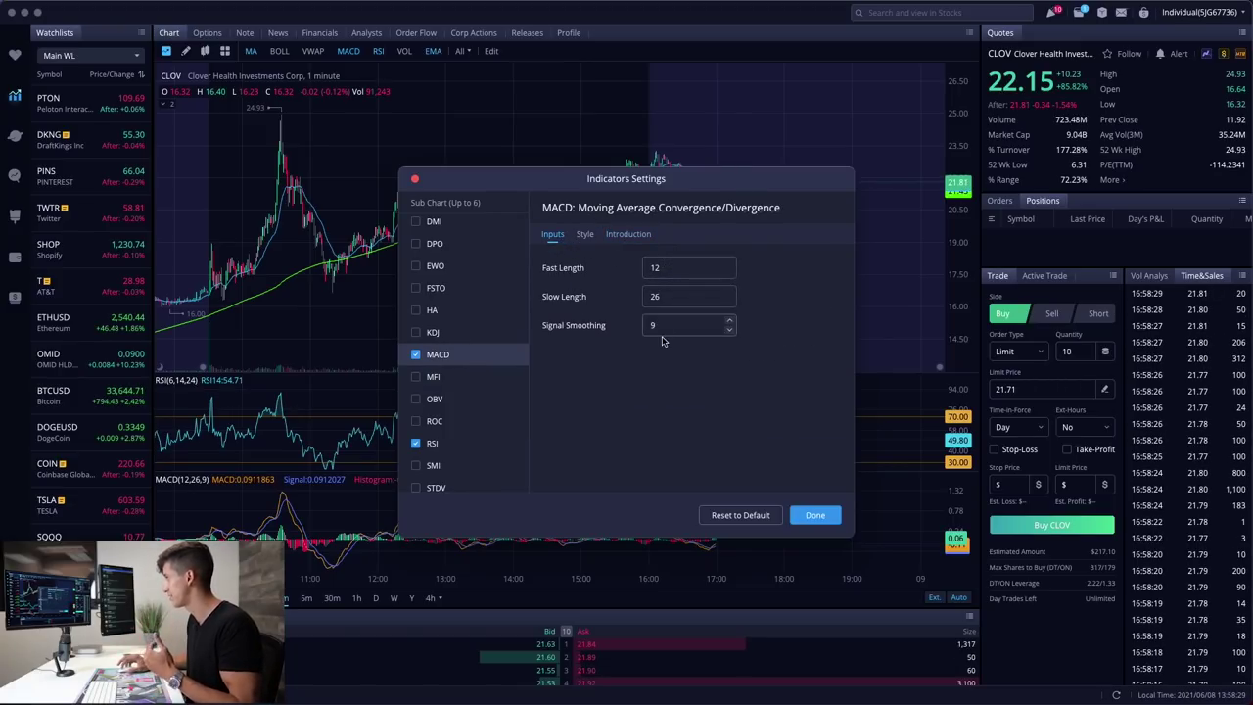
pyautogui.click(585, 235)
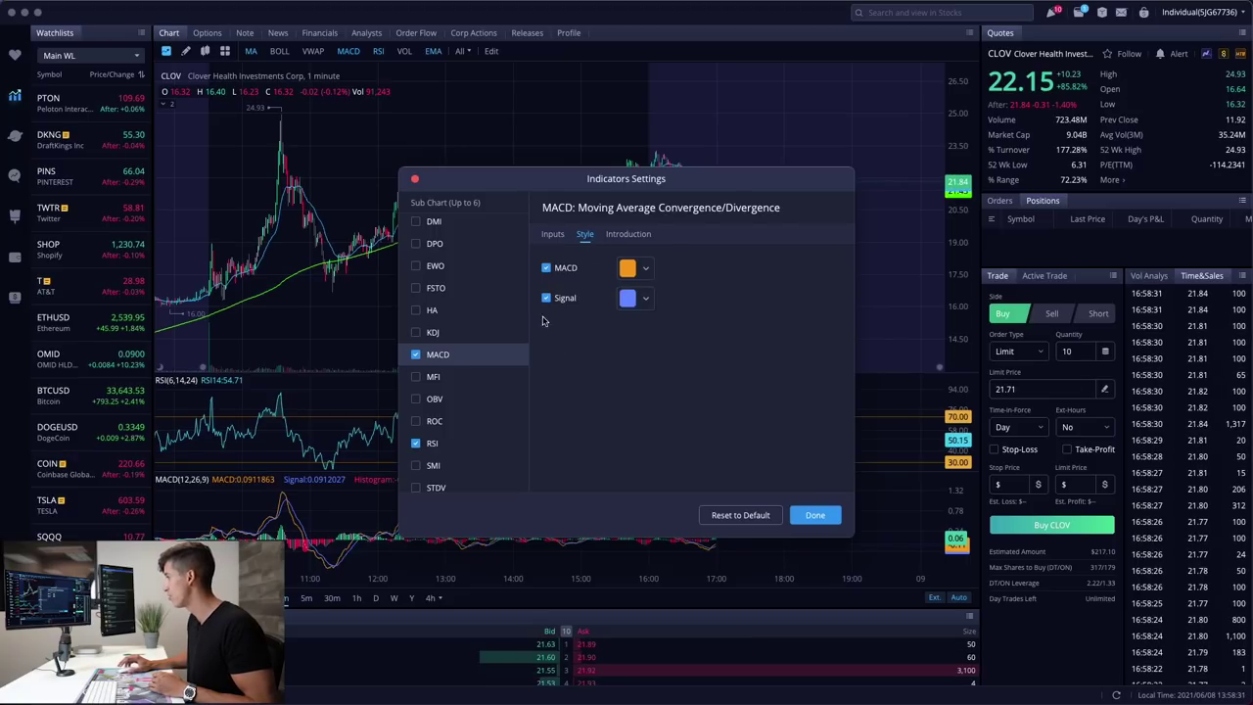
# - Review the RSI indicator's styles, lengths and introduction, then leave the indicator settings and hide the indicator options
pyautogui.click(480, 443)
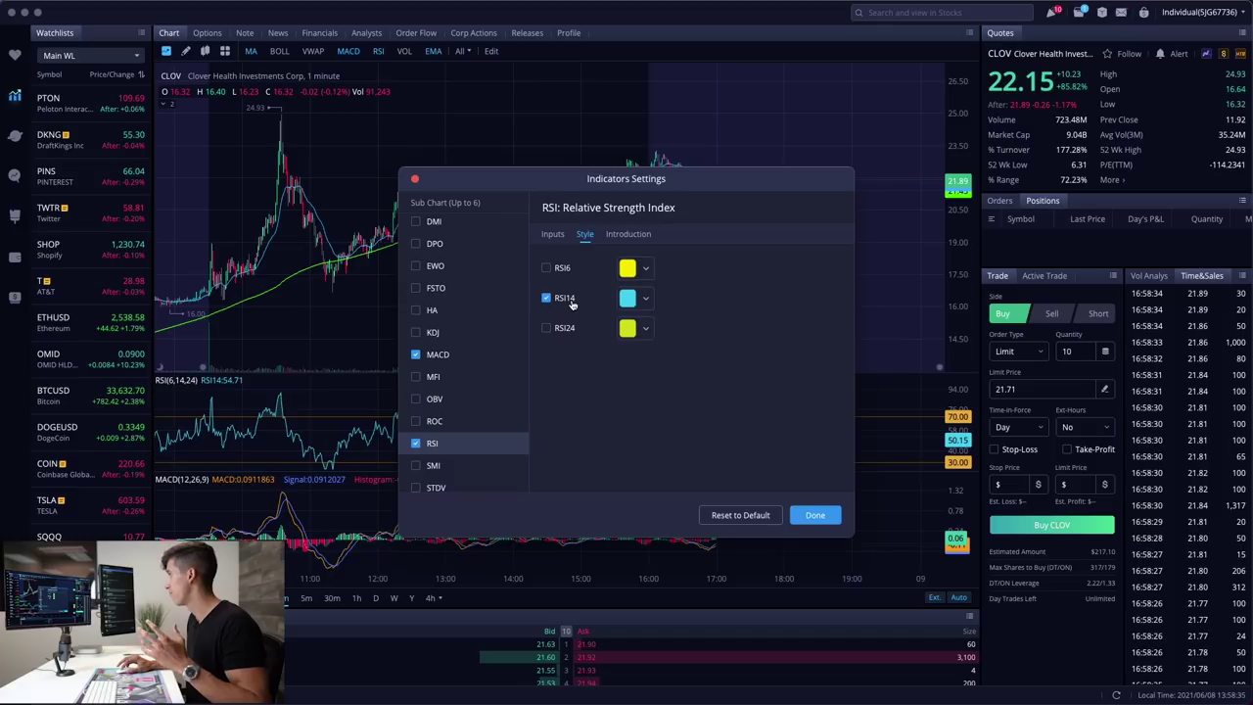
pyautogui.click(554, 236)
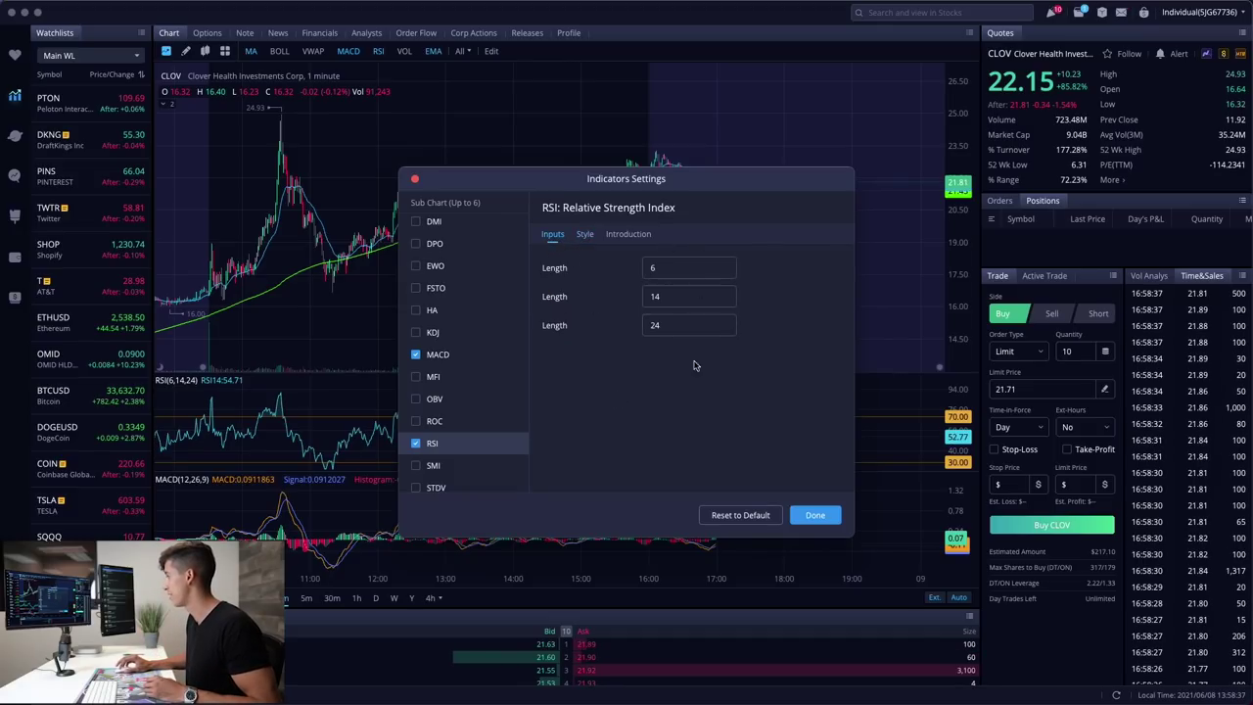
pyautogui.click(635, 236)
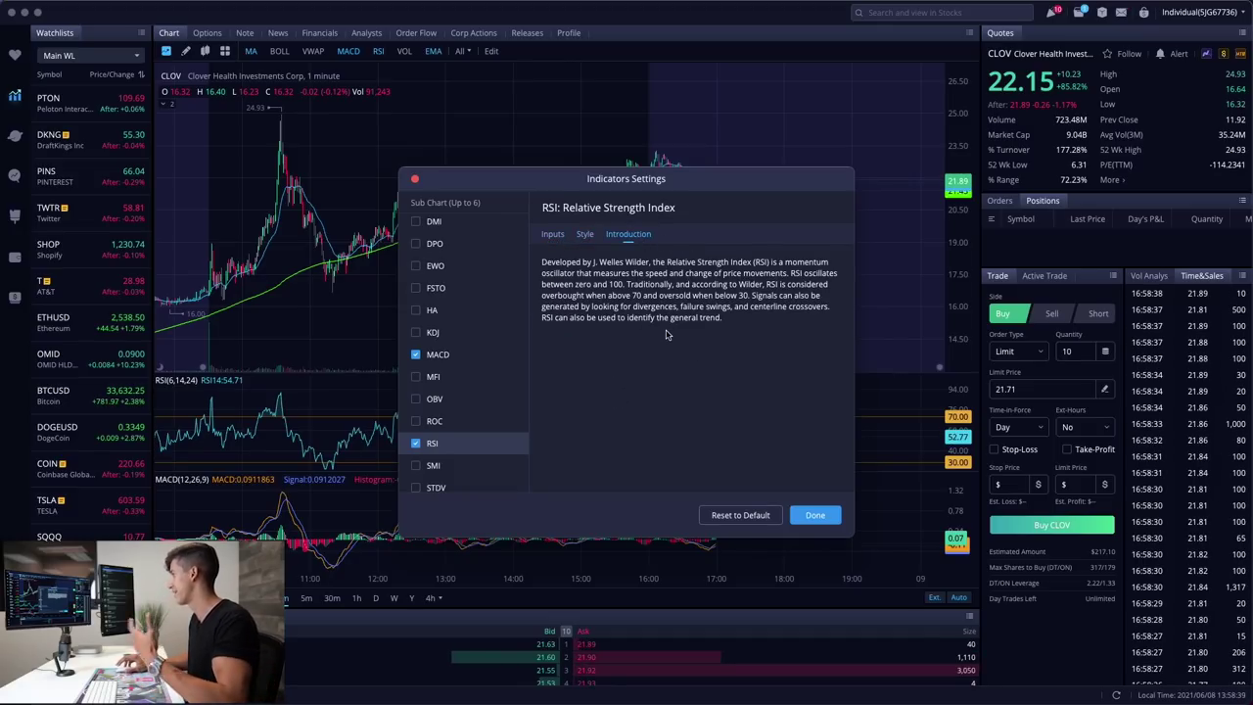
pyautogui.scroll(6, 470, 356)
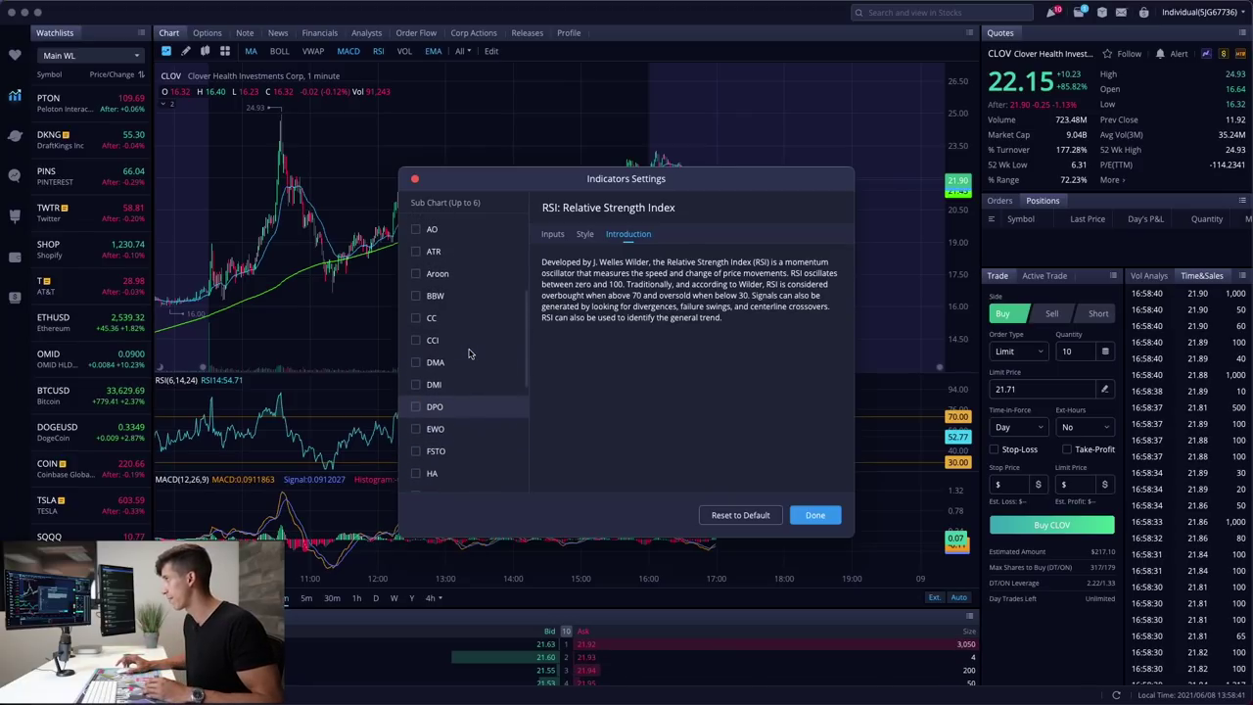
pyautogui.scroll(1, 470, 363)
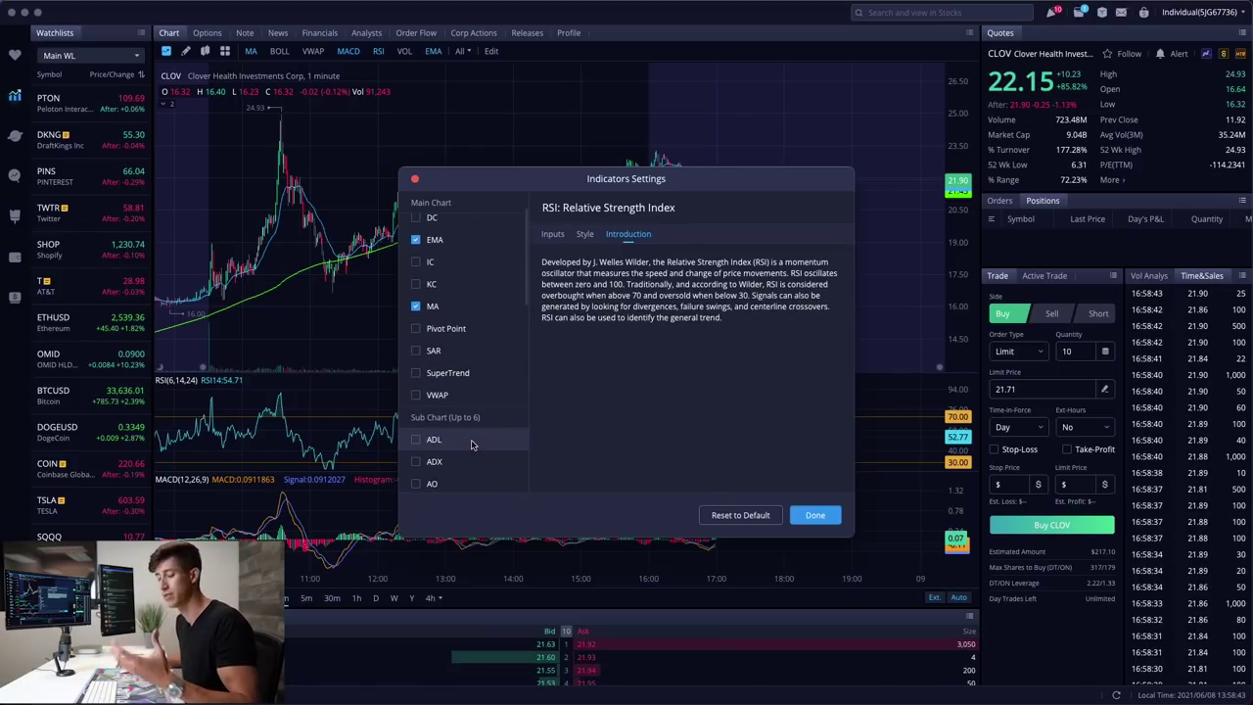
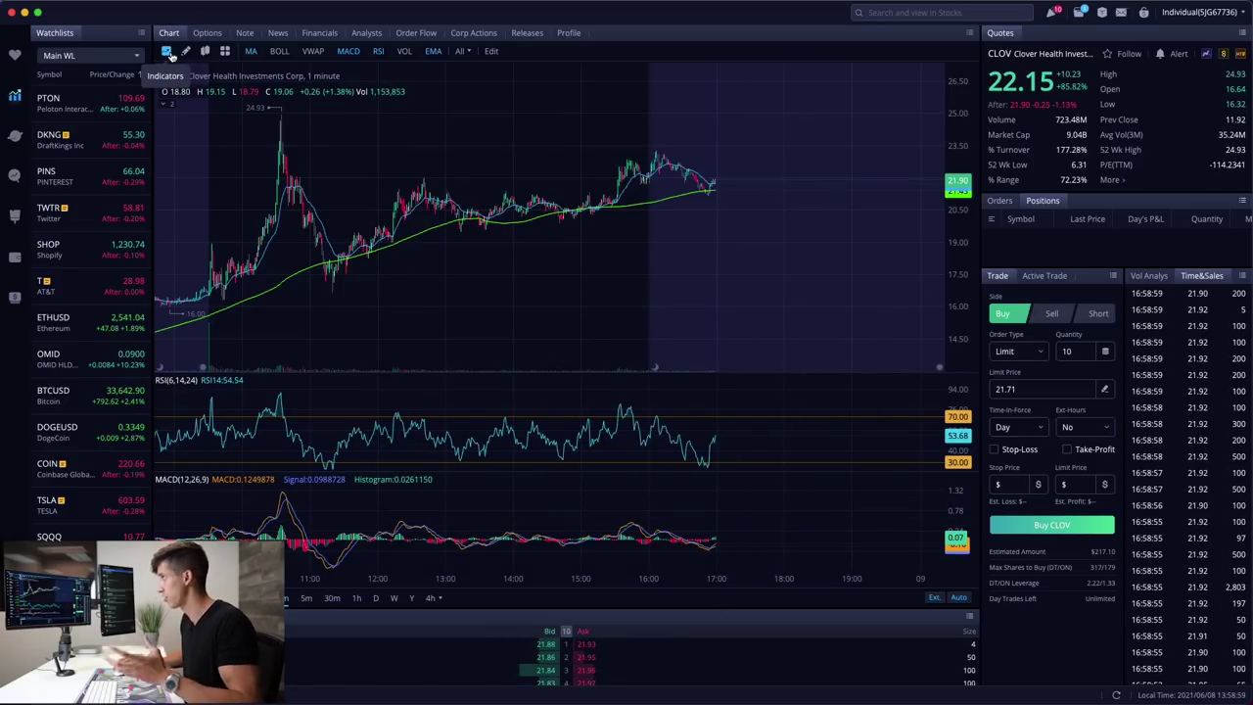
pyautogui.click(167, 52)
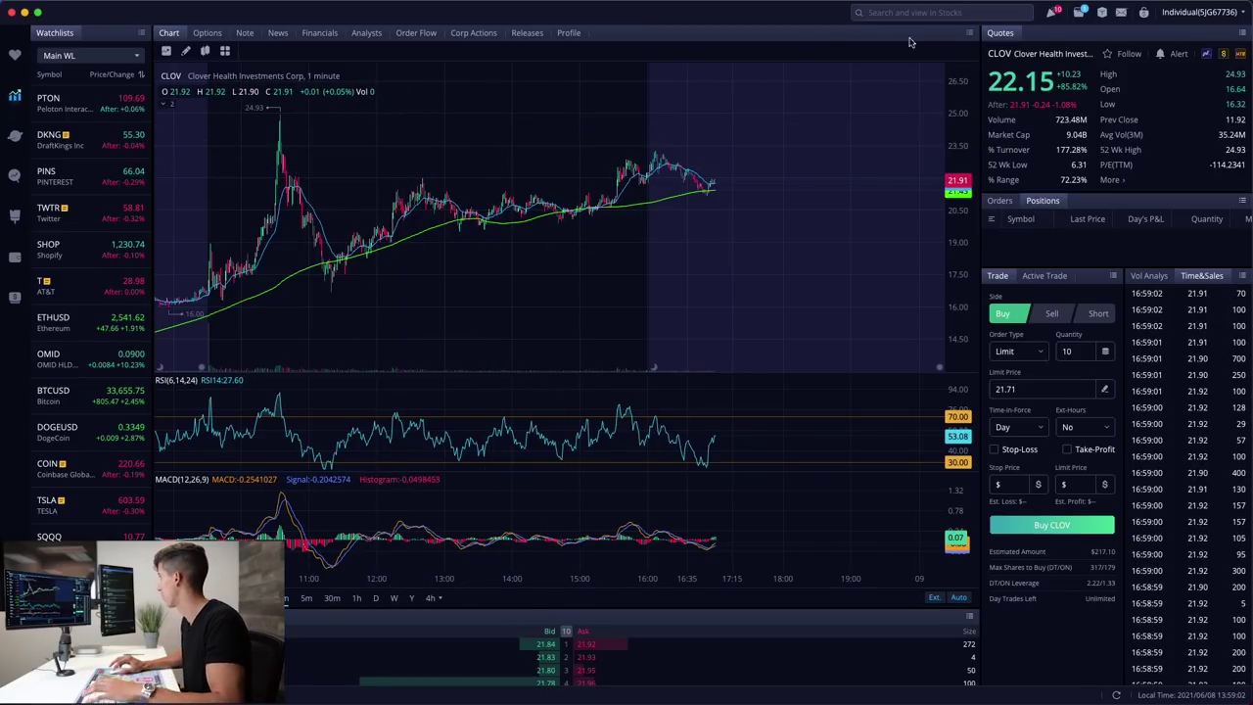
# - Open the display settings of the CLOV chart
pyautogui.click(969, 33)
pyautogui.click(1002, 52)
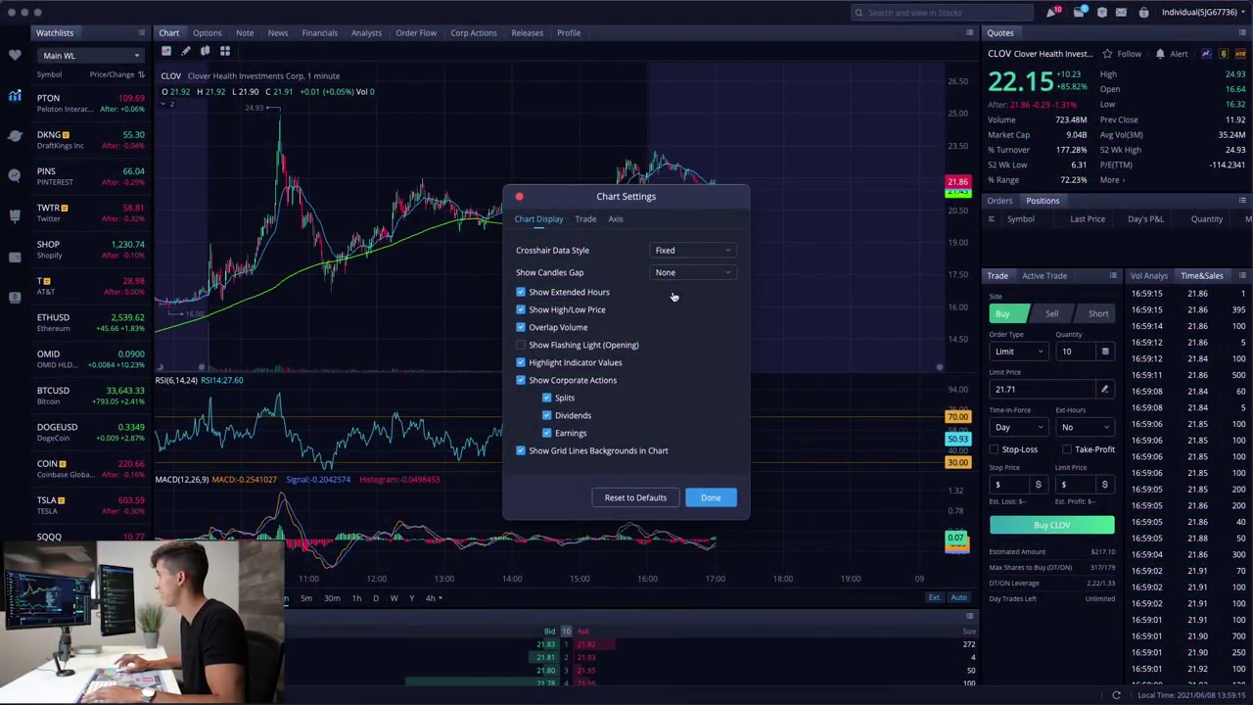
# - Try turning off Show Extended Hours, Overlap Volume and Show Grid Lines Backgrounds in Chart, re-enabling each one
pyautogui.click(521, 292)
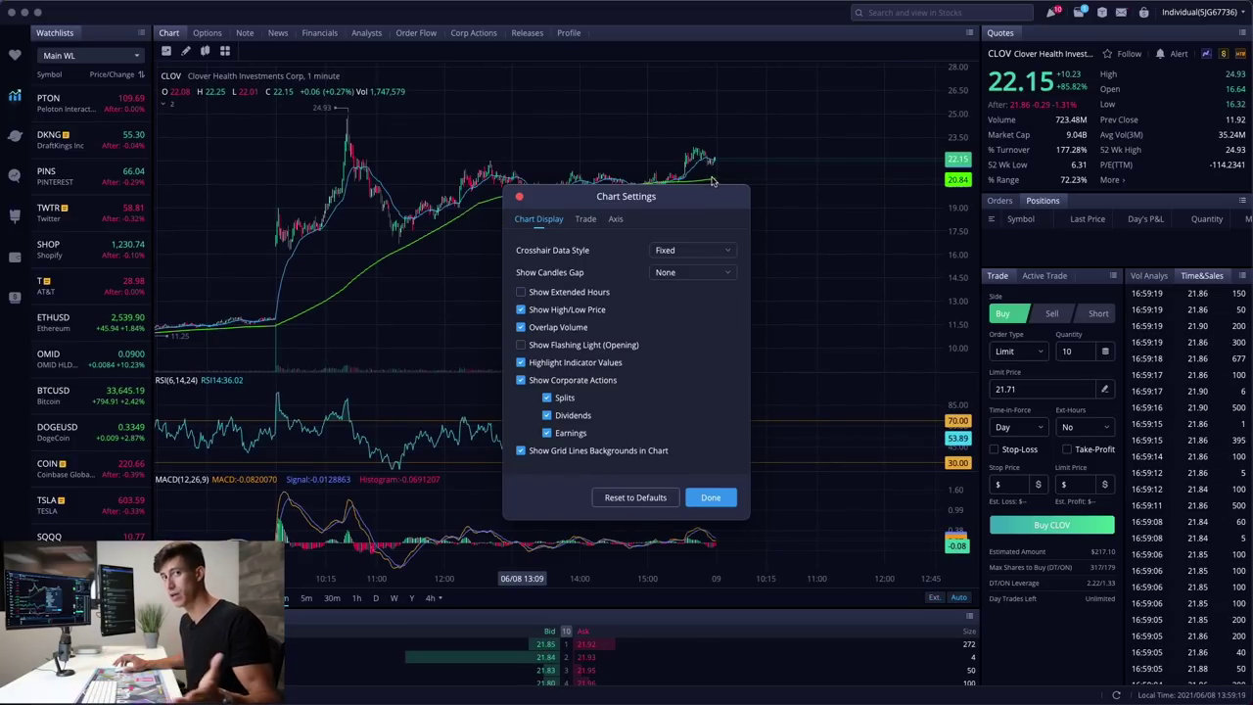
pyautogui.click(521, 292)
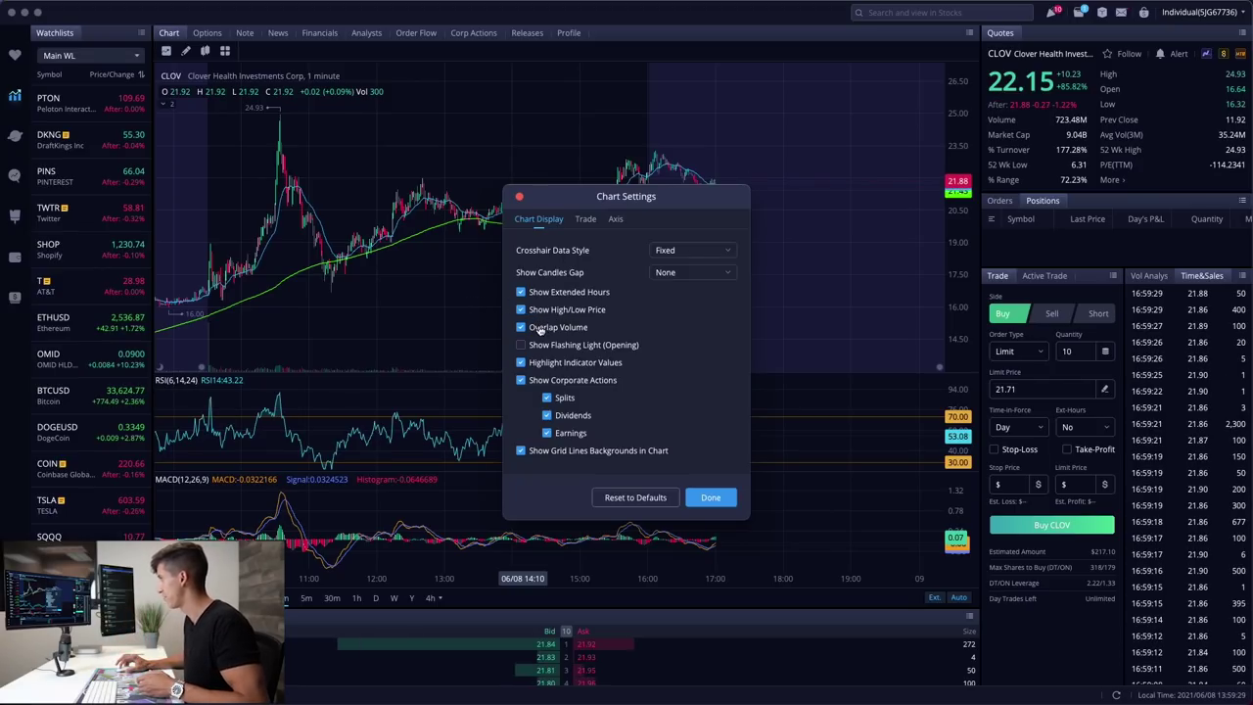
pyautogui.click(521, 328)
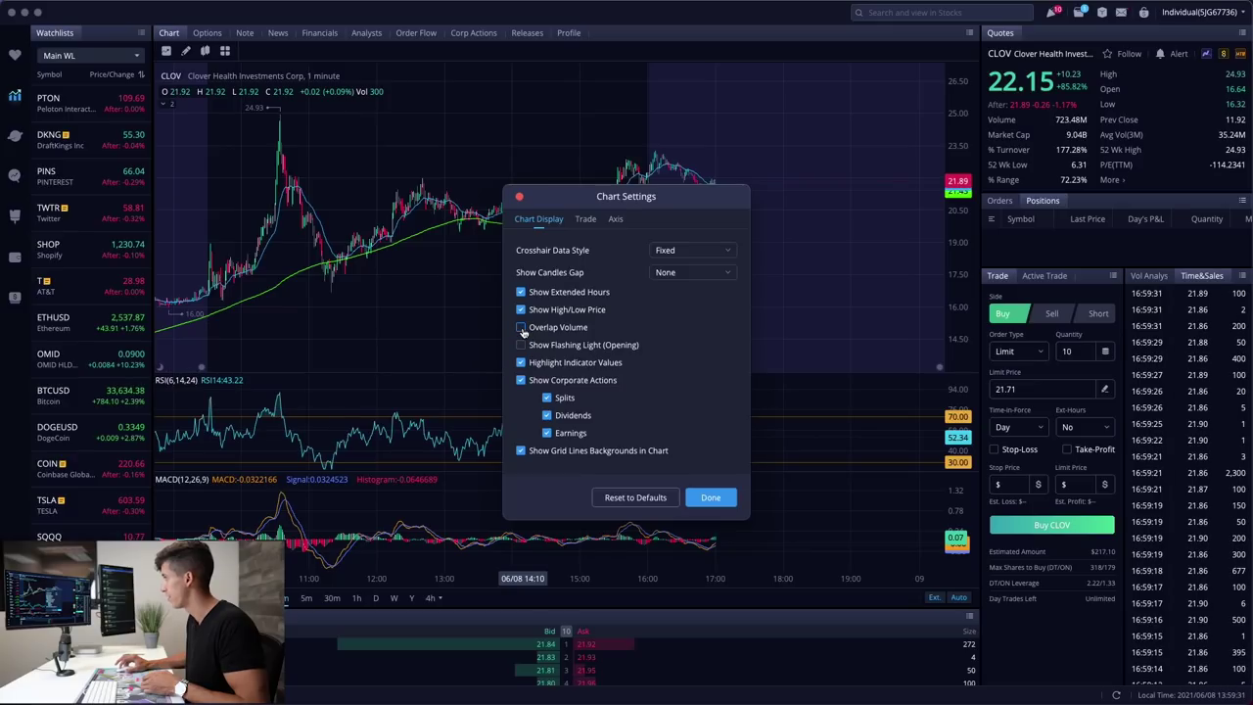
pyautogui.click(521, 328)
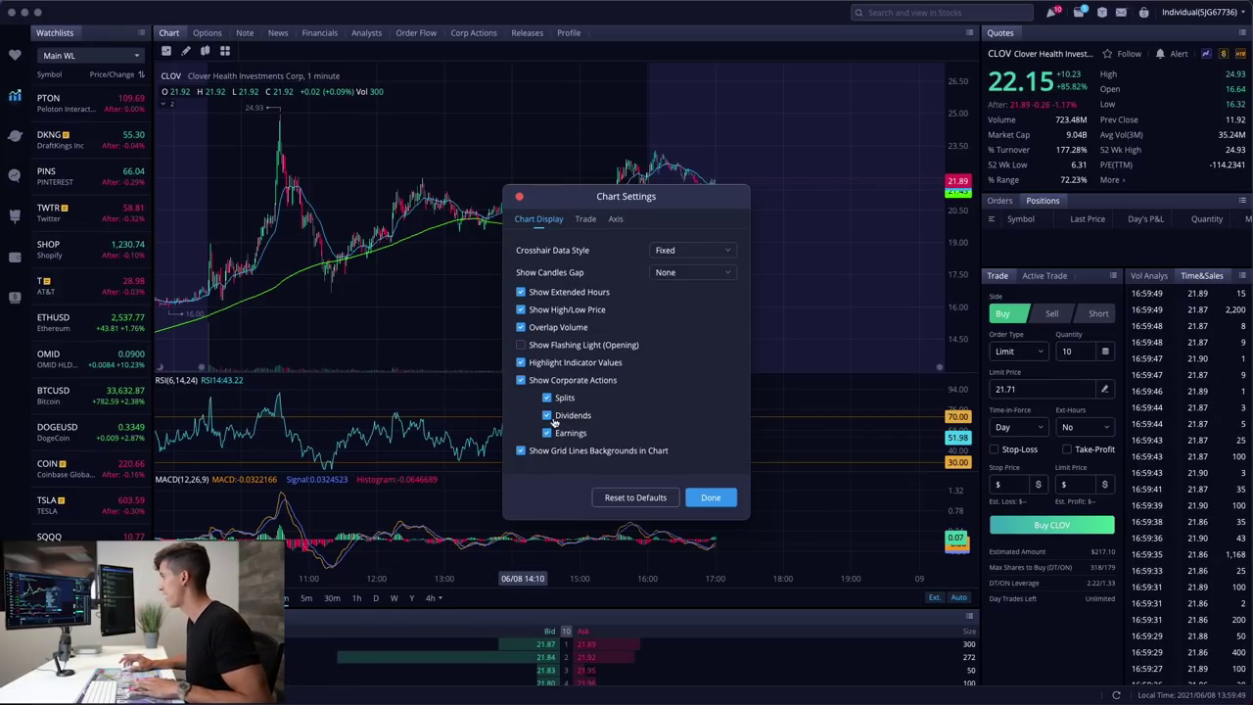
pyautogui.click(520, 451)
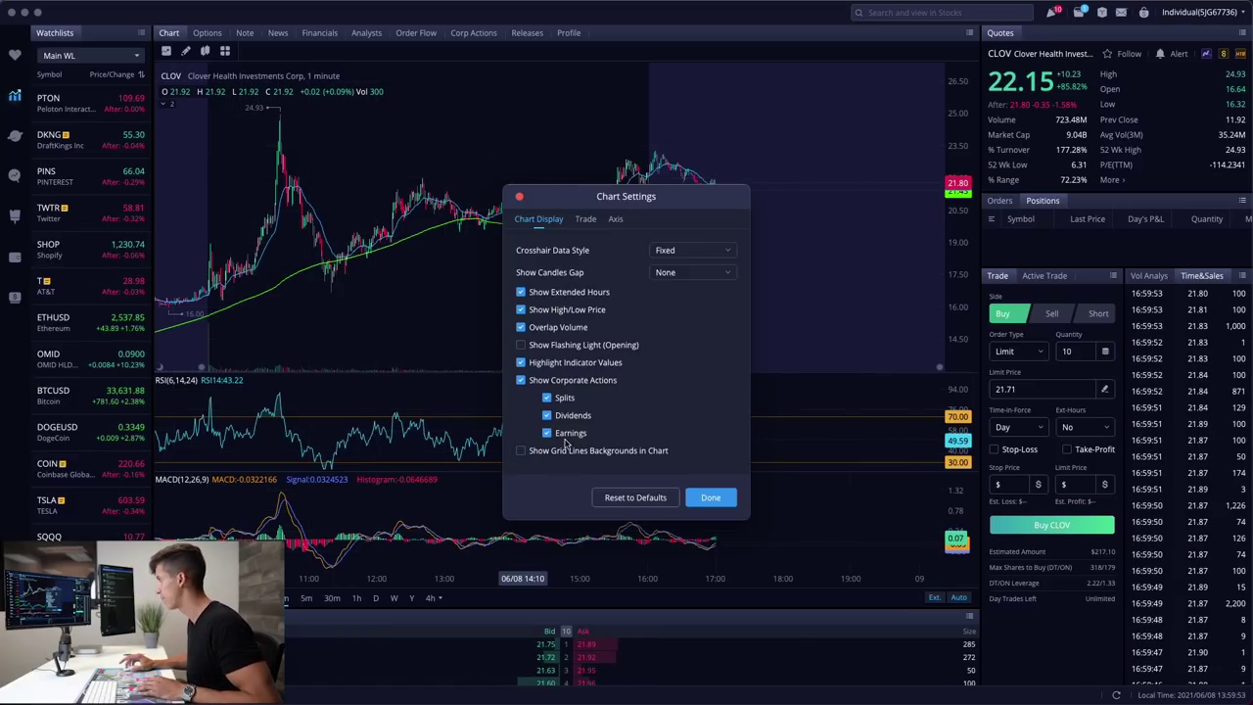
pyautogui.click(520, 450)
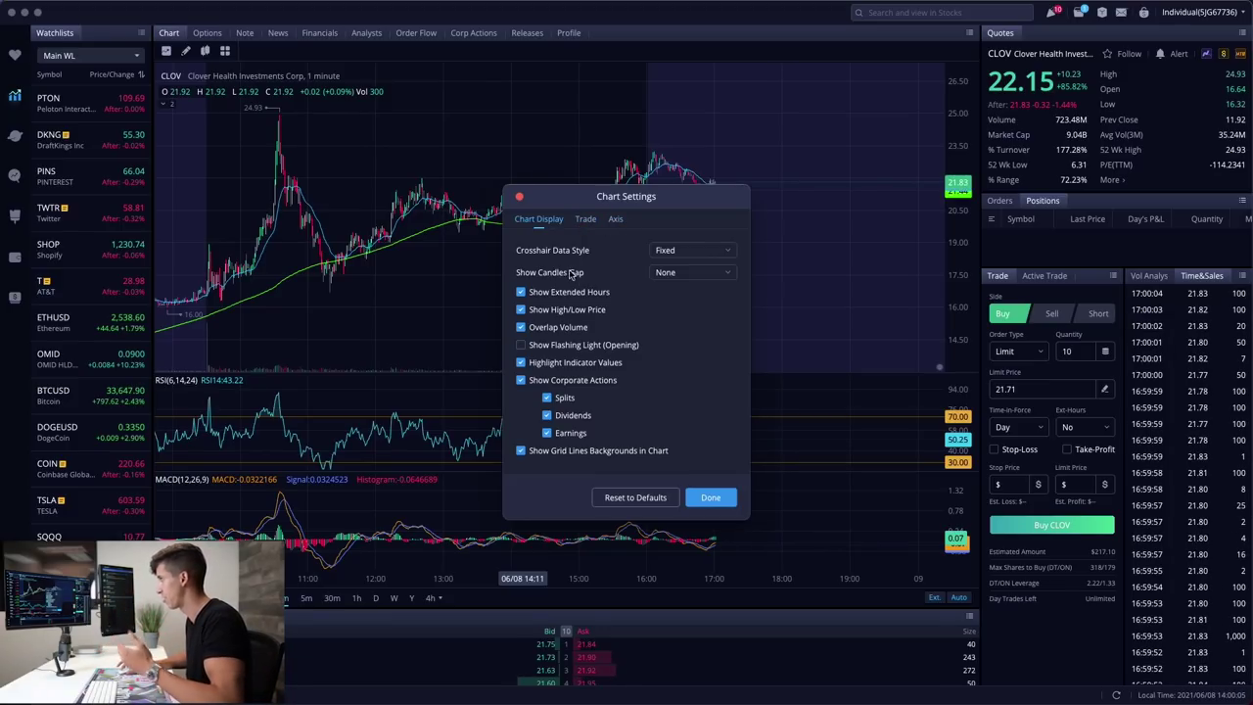
# - Review the chart's trade and axis settings, including the display choices for Show Price Alerts
pyautogui.click(590, 219)
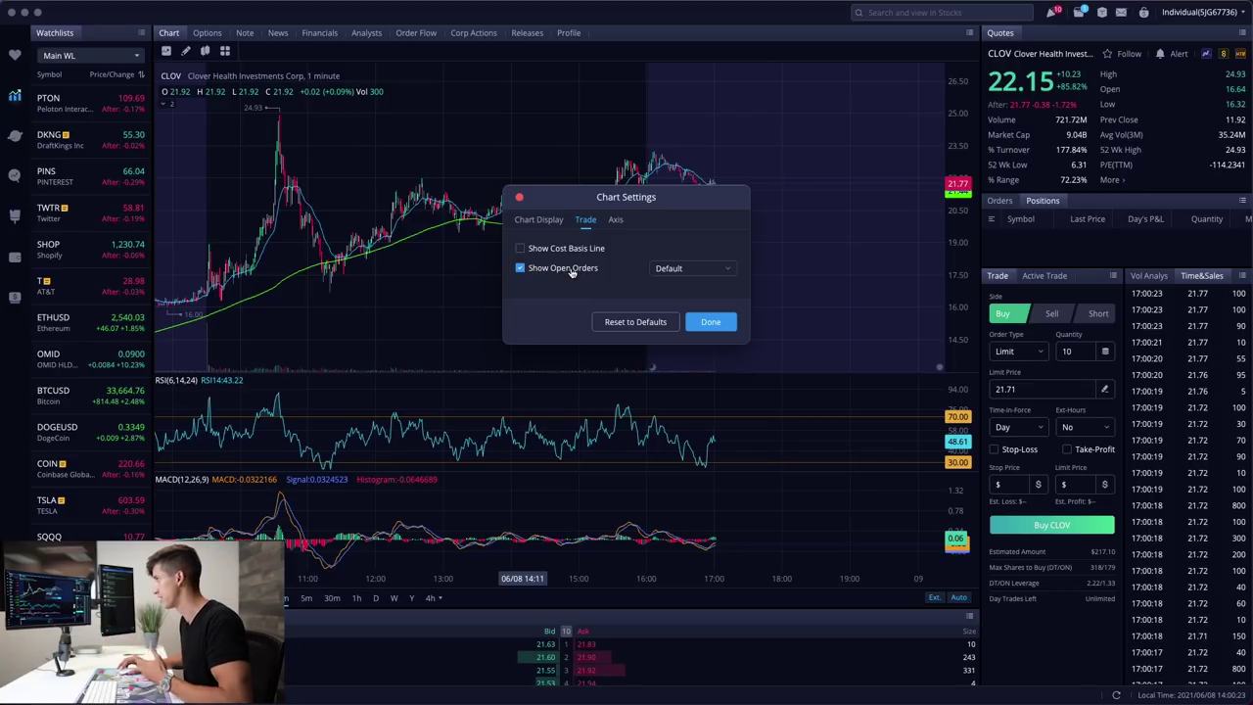
pyautogui.click(615, 220)
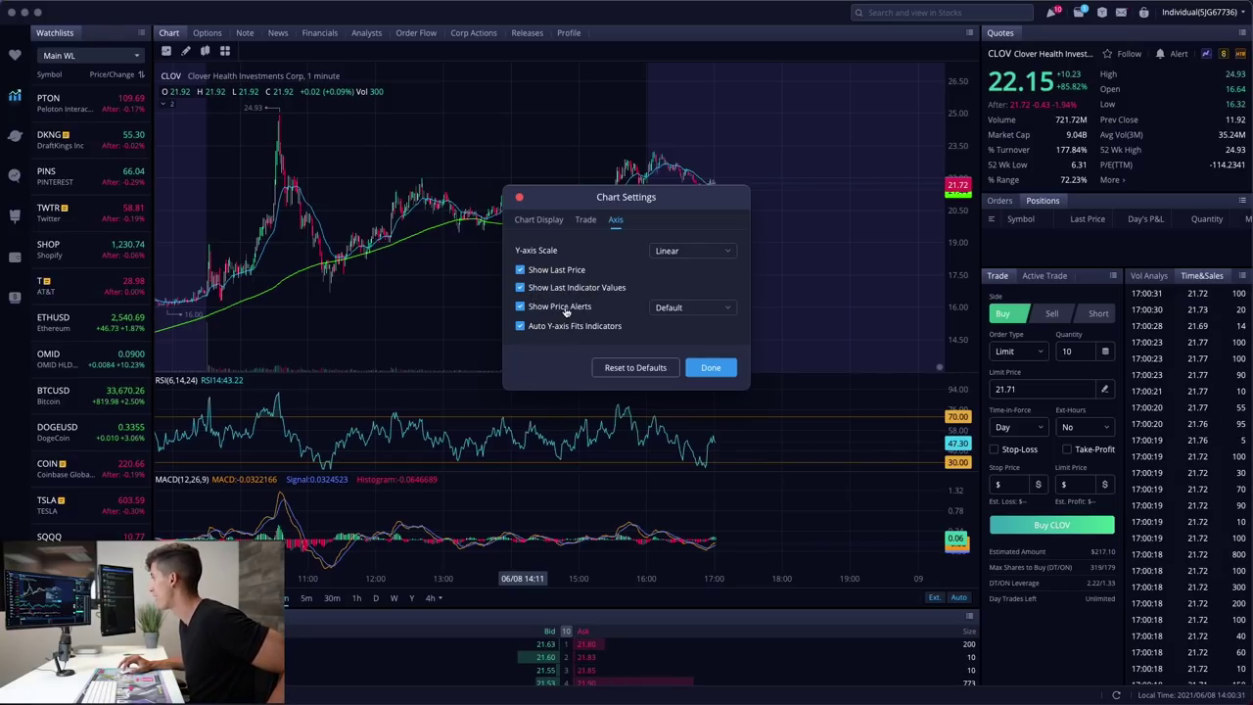
pyautogui.click(666, 308)
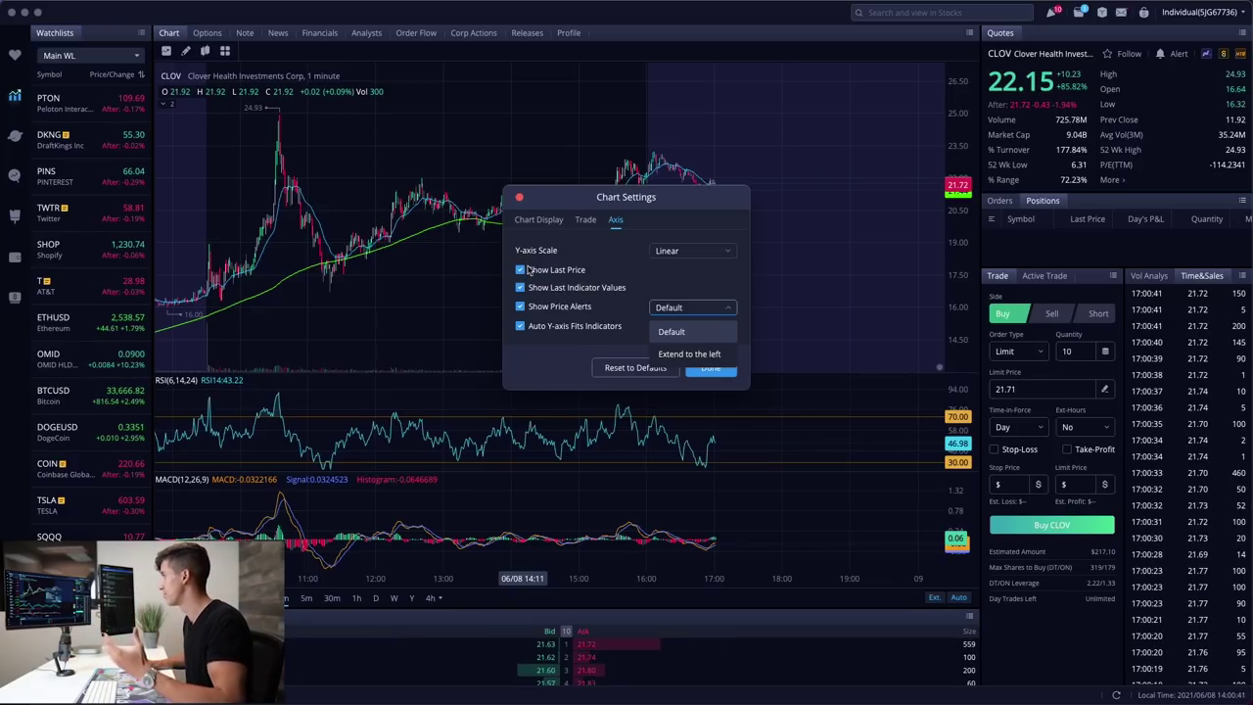
# - Accept the chart settings with the default price alert display, and switch the CLOV chart's extended hours off and back on
pyautogui.click(582, 325)
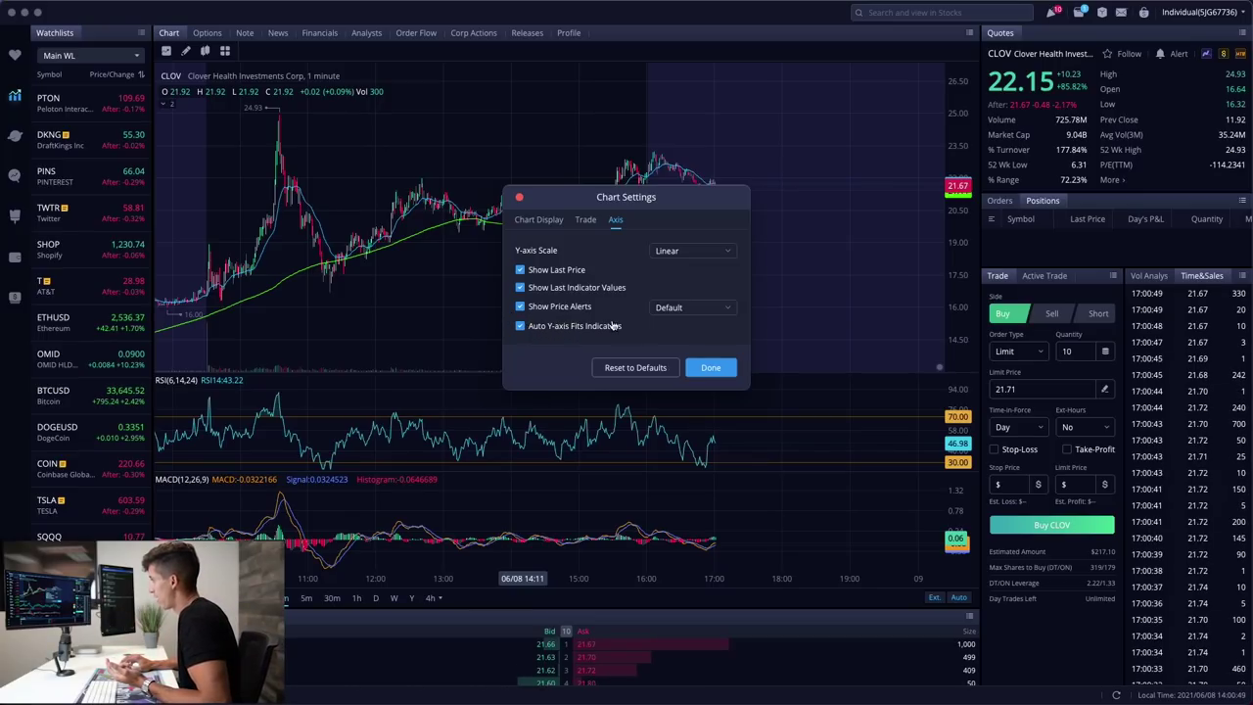
pyautogui.click(711, 368)
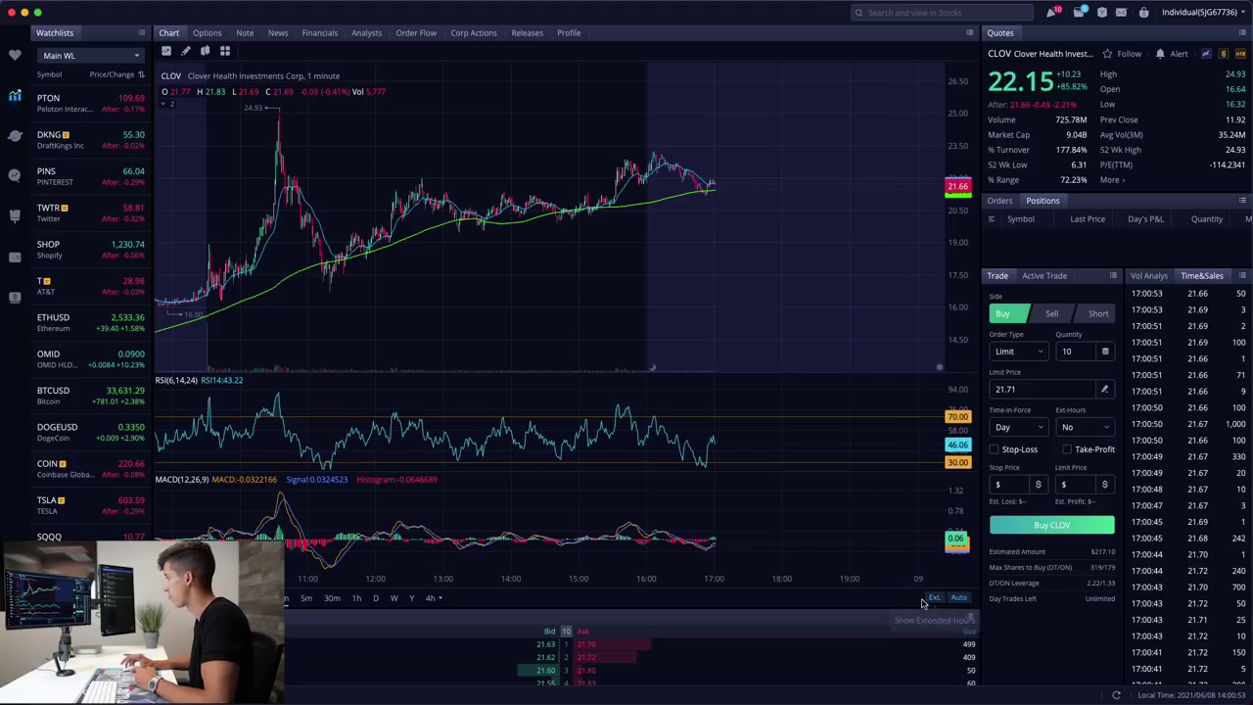
pyautogui.click(935, 598)
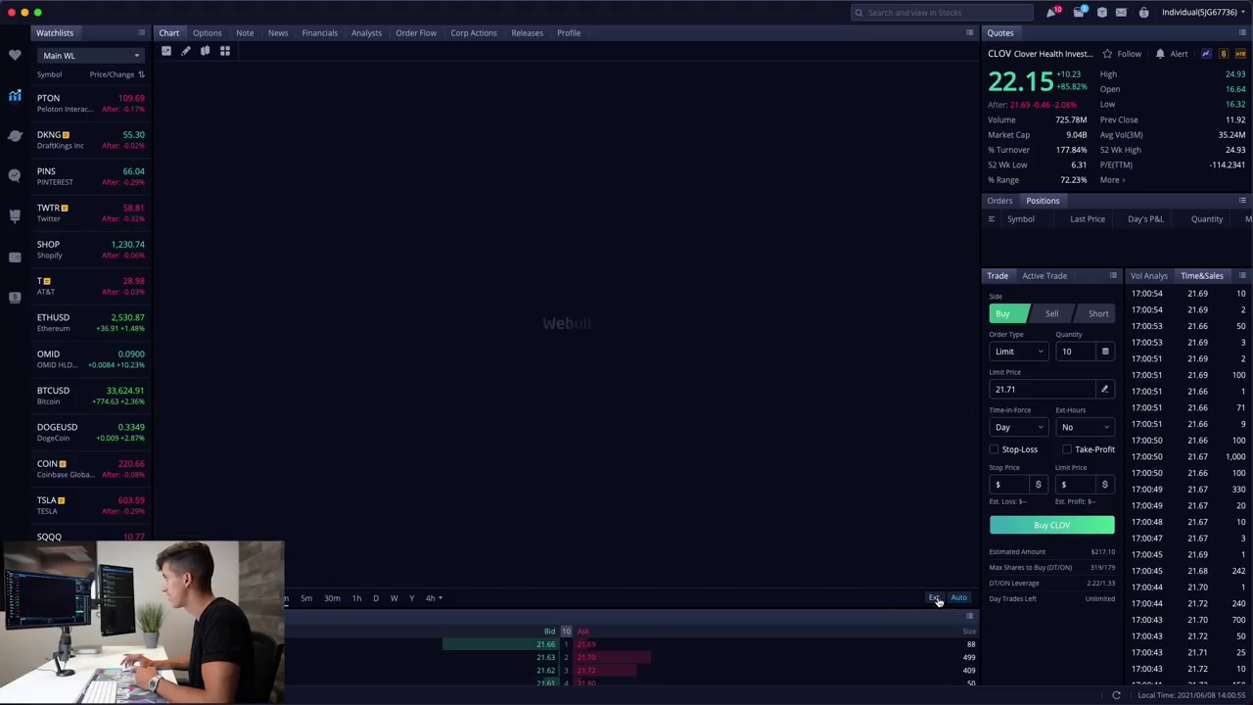
pyautogui.click(935, 598)
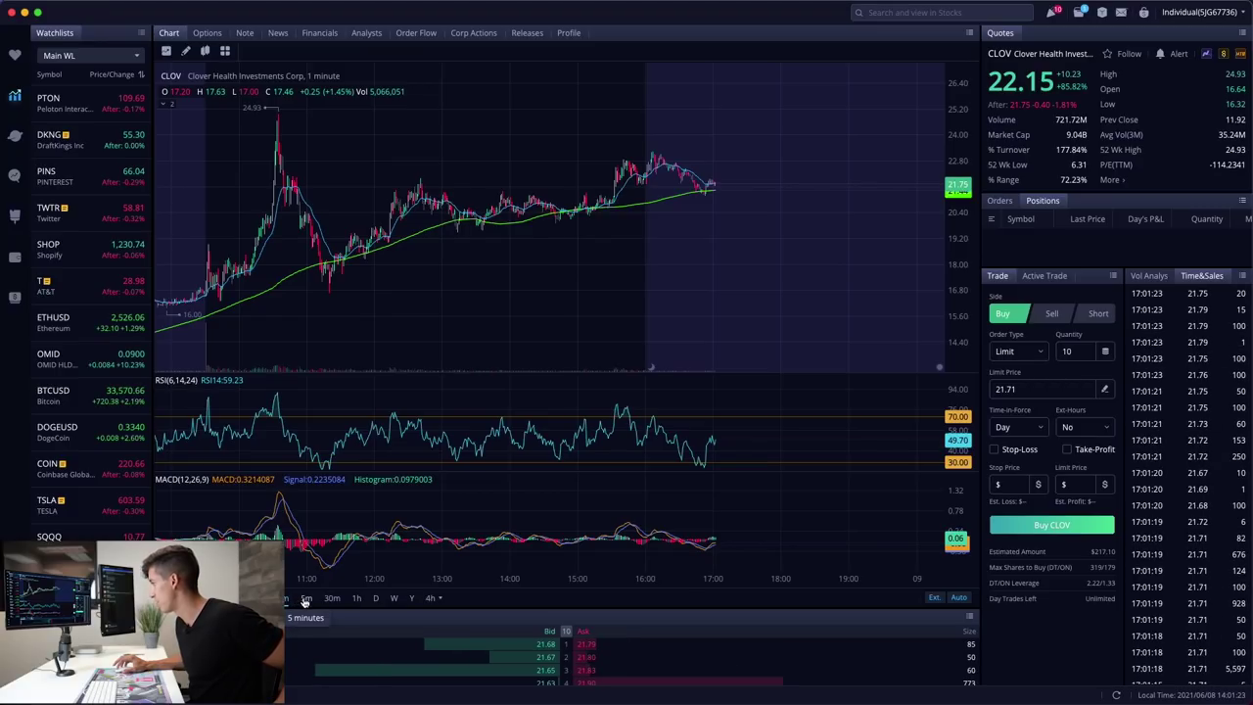
# - Browse the available chart intervals and enlarge the price pane slightly by lowering its border with the RSI pane
pyautogui.click(437, 600)
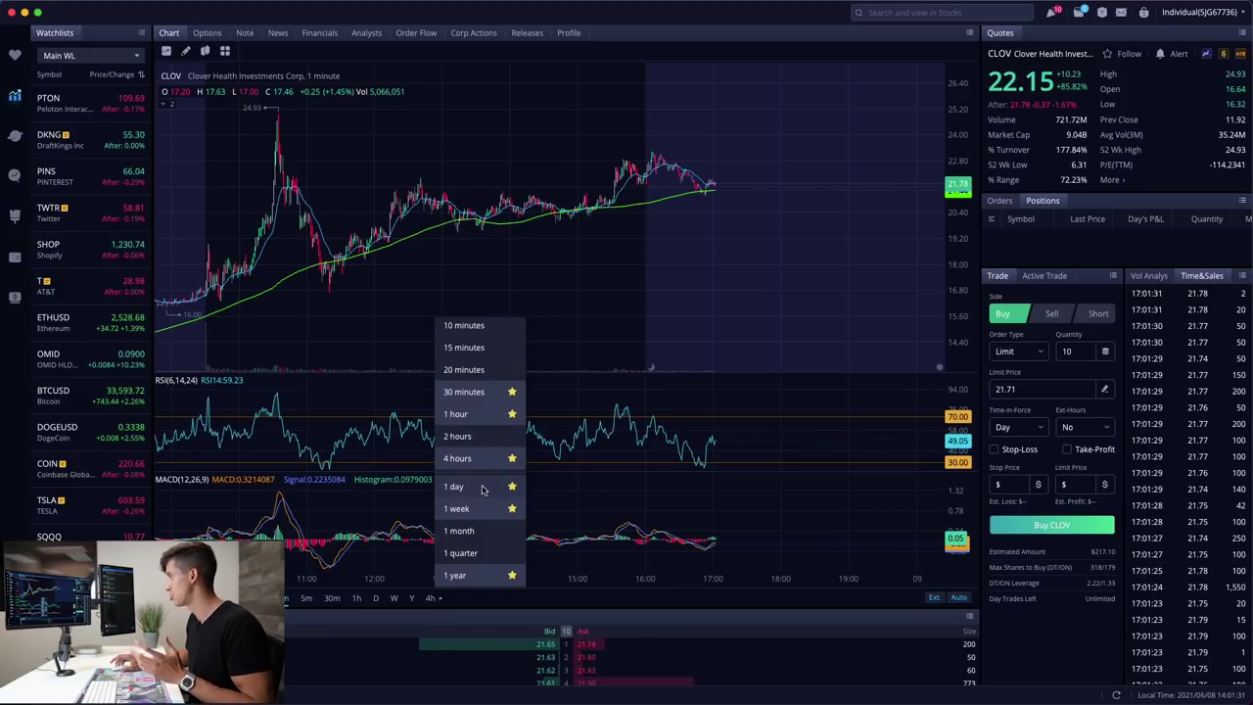
pyautogui.scroll(3, 495, 360)
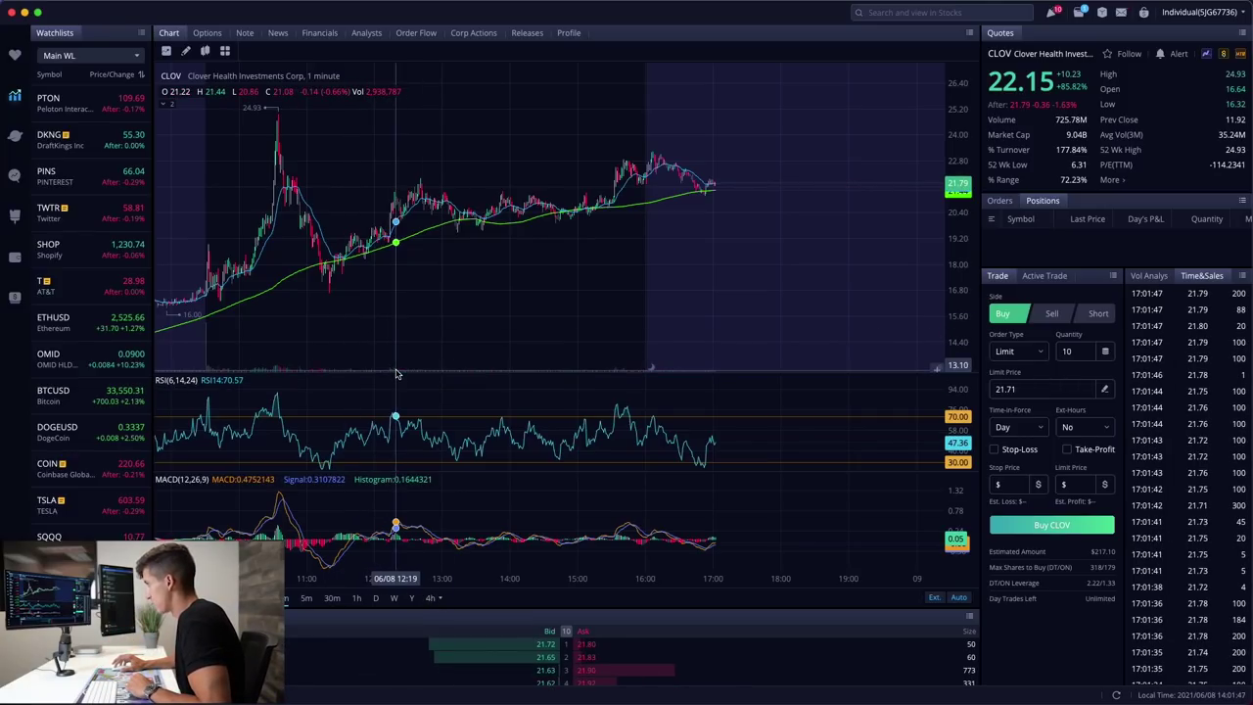
pyautogui.moveTo(396, 373)
pyautogui.mouseDown()
pyautogui.moveTo(402, 419)
pyautogui.moveTo(403, 391)
pyautogui.mouseUp()
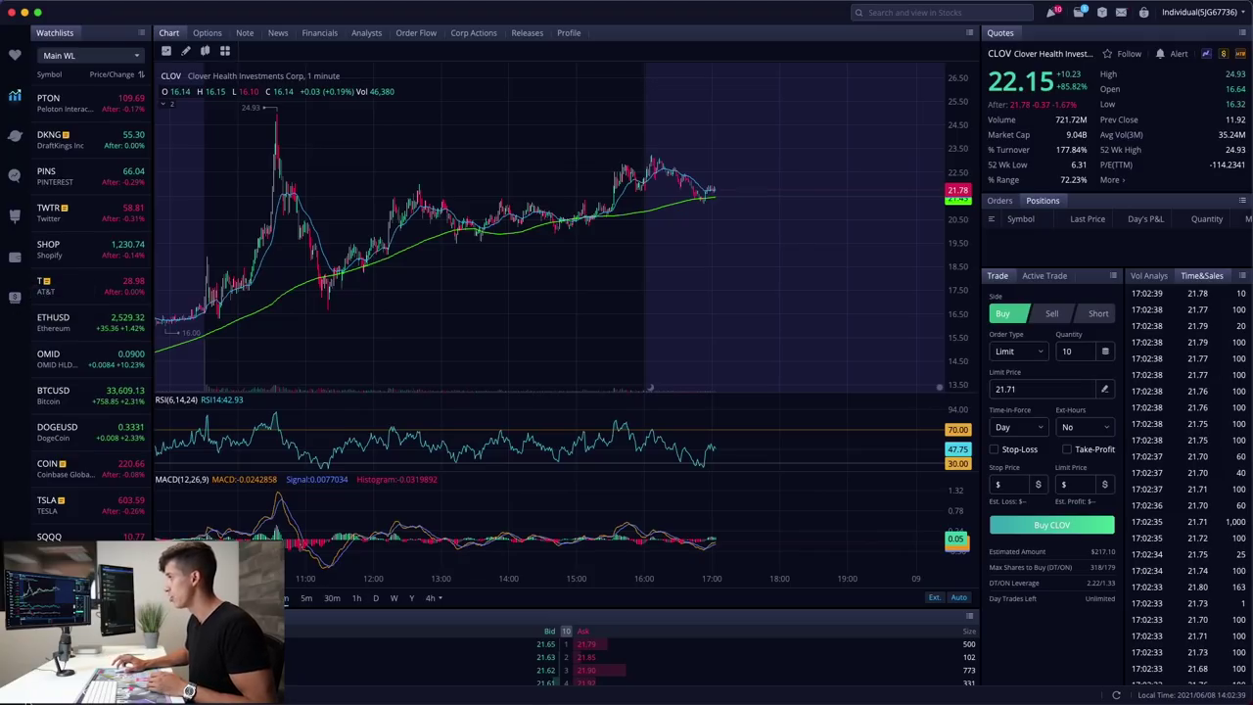
# - Review the platform's general settings, including the theme and color options, and return to the chart workspace
pyautogui.press('super+comma')
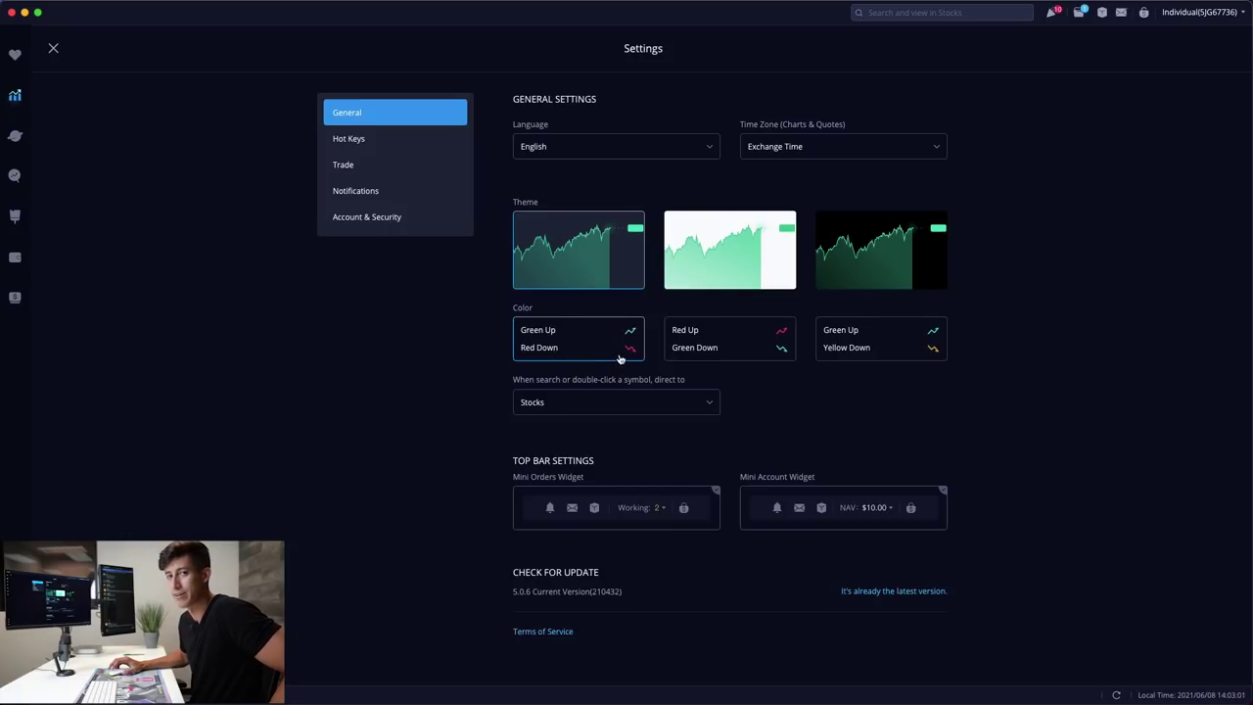
pyautogui.click(53, 48)
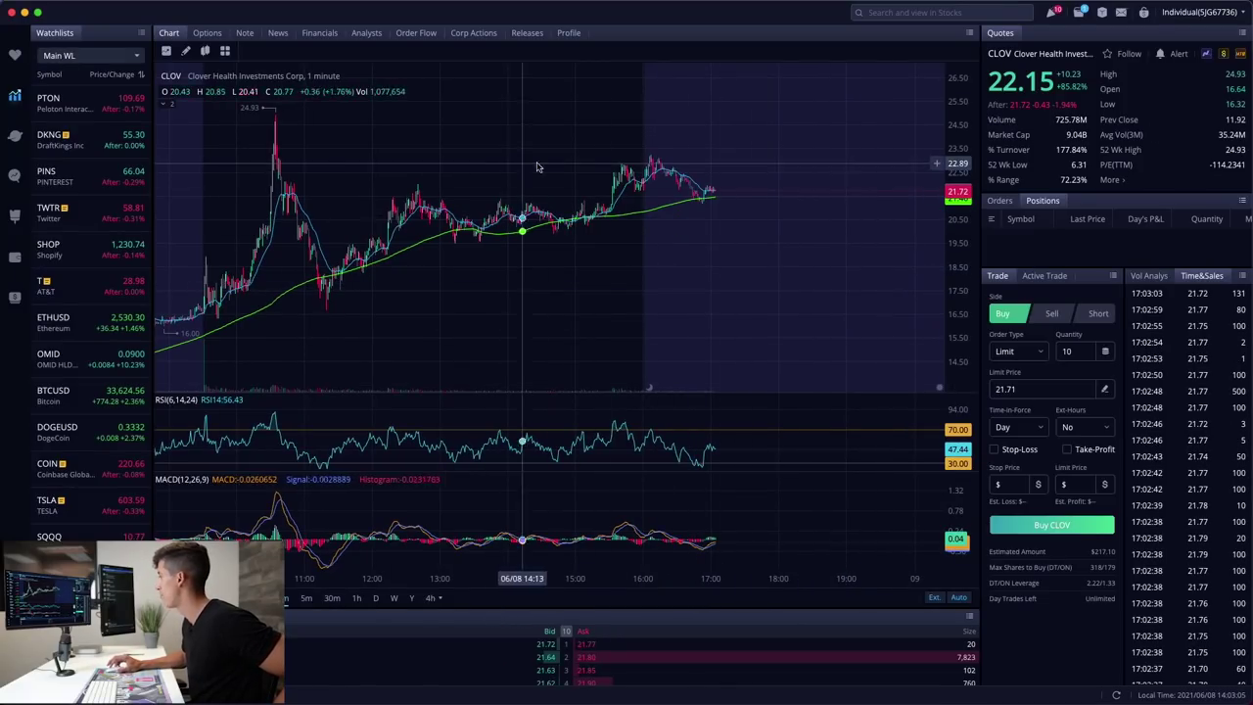
# - Load DKNG from the Main WL watchlist and look over the details of its open position
pyautogui.click(98, 139)
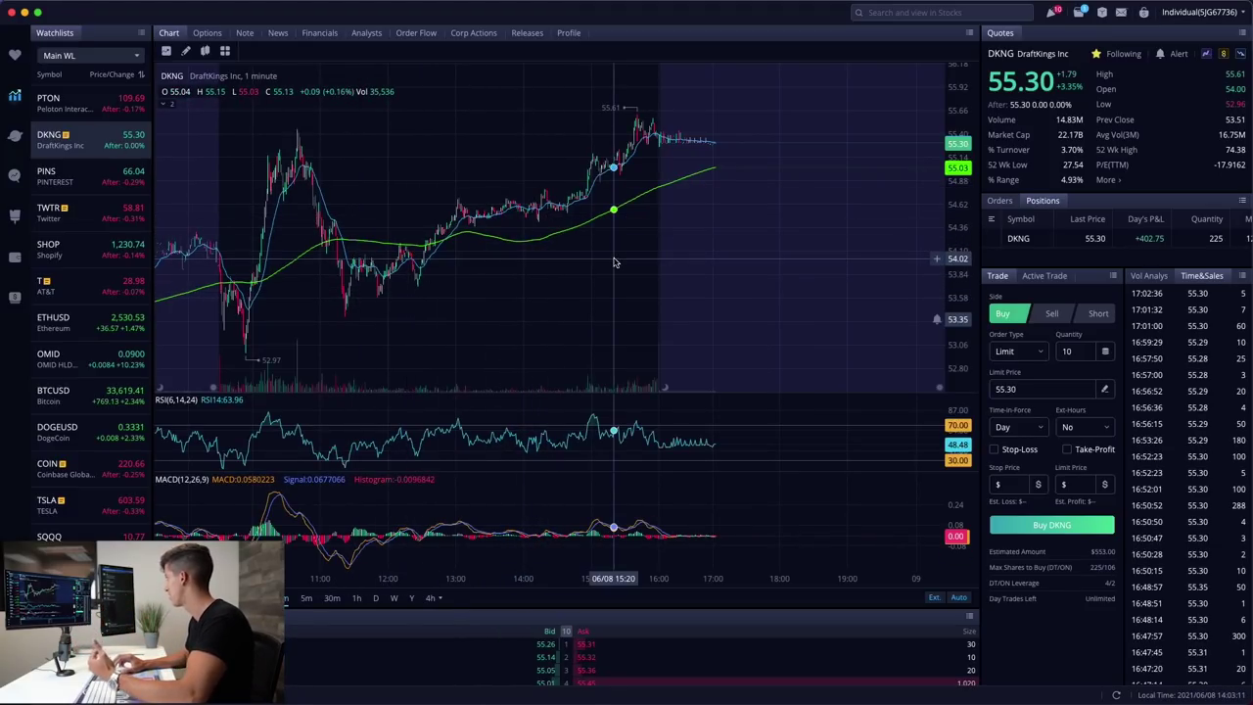
pyautogui.hscroll(3, 1146, 240)
pyautogui.hscroll(-3, 1165, 240)
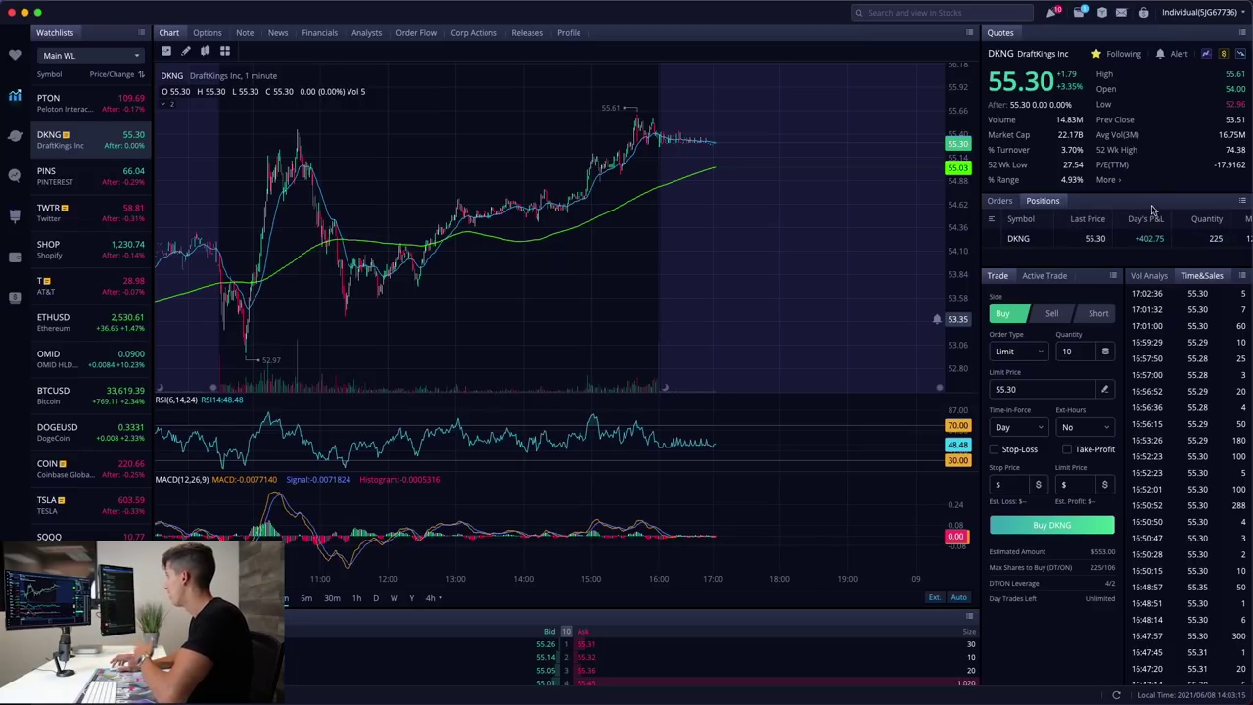
pyautogui.moveTo(1128, 192)
pyautogui.mouseDown()
pyautogui.moveTo(1136, 116)
pyautogui.moveTo(1137, 195)
pyautogui.mouseUp()
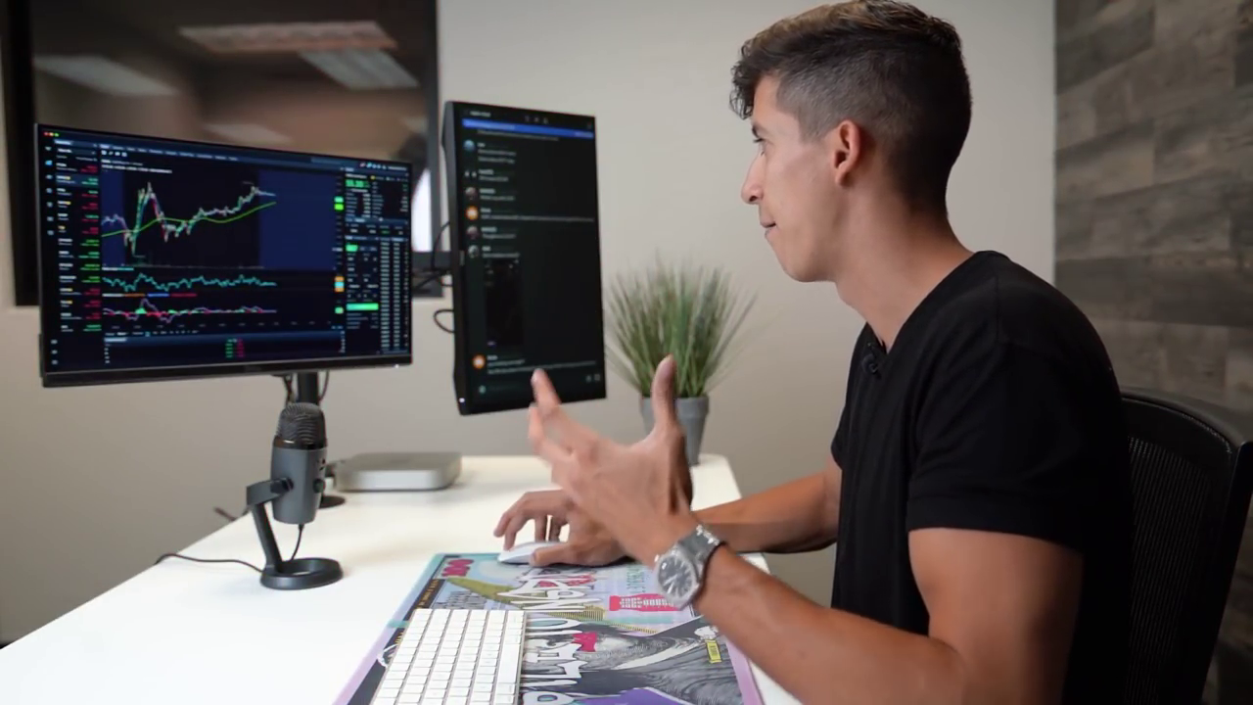